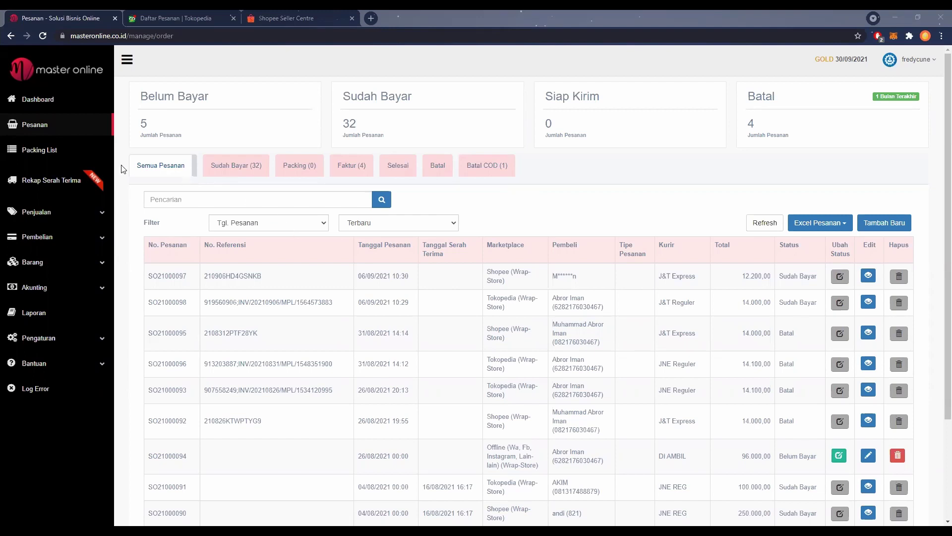
Step: Review the order lists by status: Sudah Bayar, Packing, Faktur, Selesai, Batal, Batal COD and Semua Pesanan
left_click(44, 128)
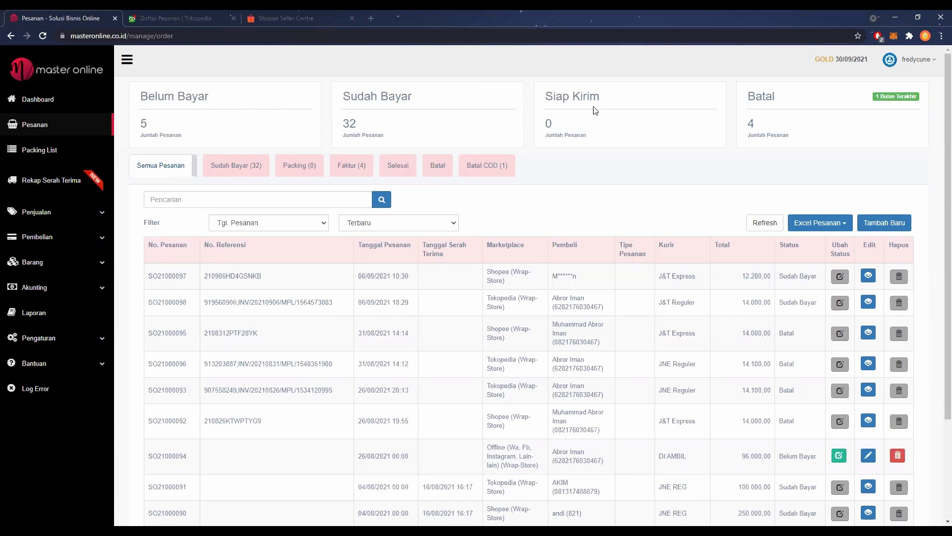
left_click(240, 170)
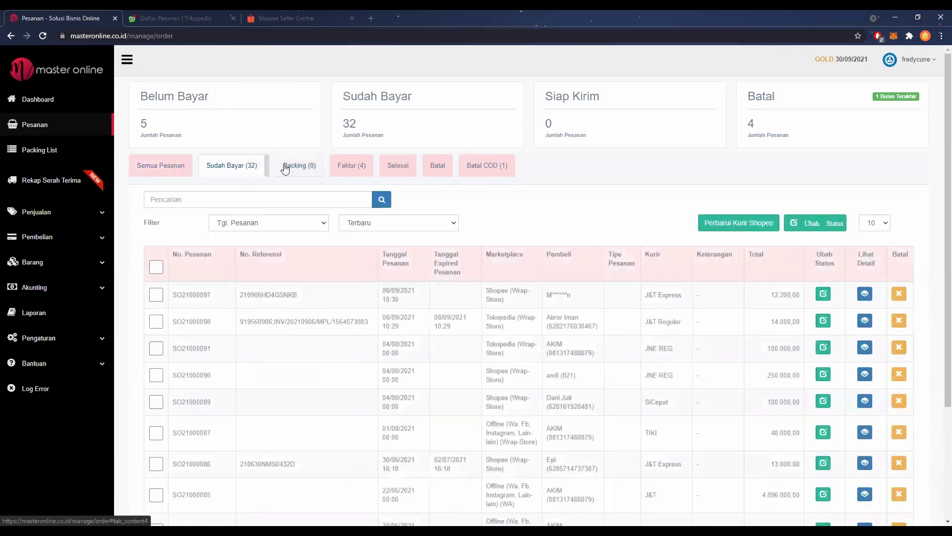
left_click(285, 165)
left_click(349, 167)
left_click(397, 165)
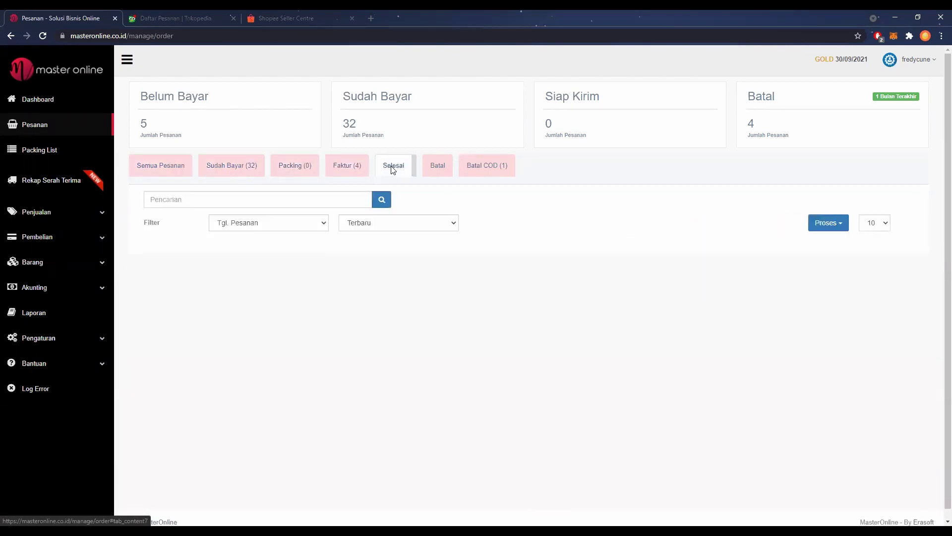
left_click(436, 166)
left_click(489, 167)
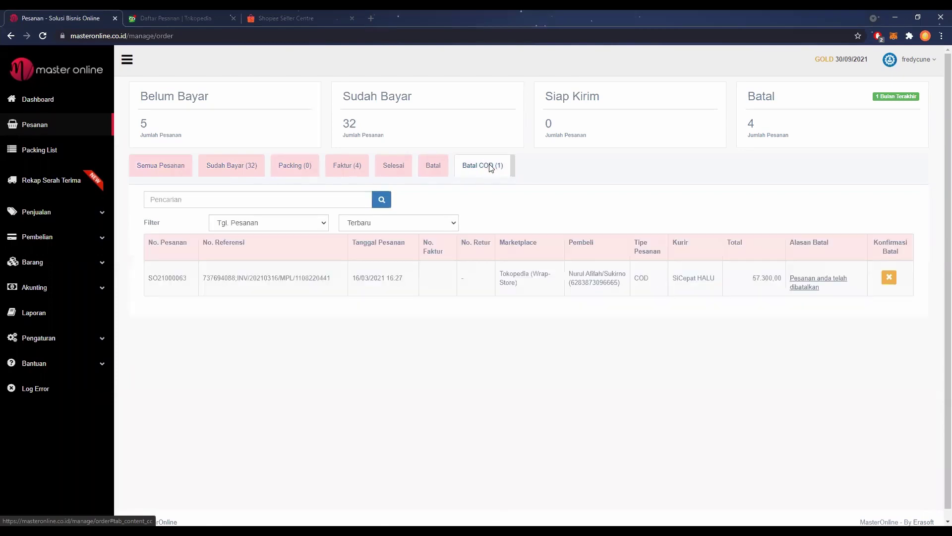
left_click(172, 168)
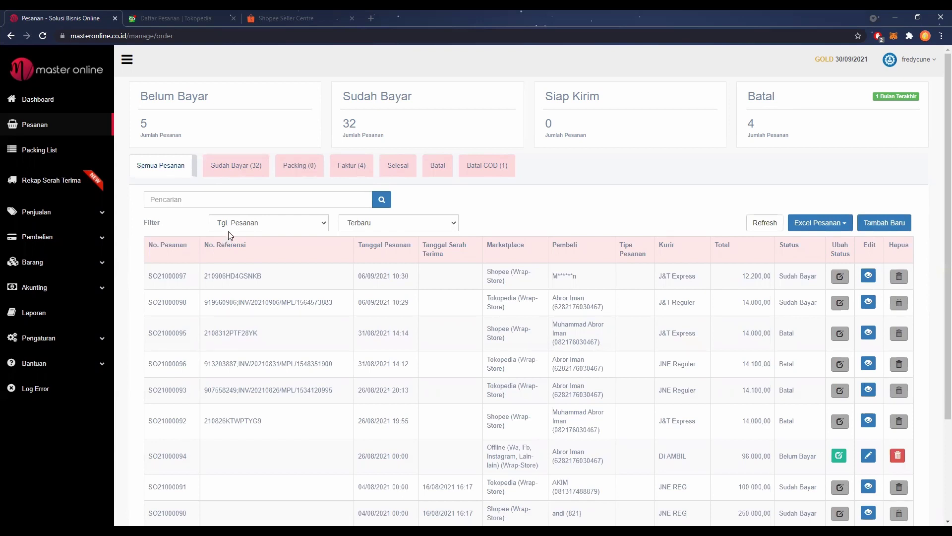
scroll(317, 245, "down", 3)
scroll(334, 247, "up", 3)
Step: Look through the order status options for the Excel order download, and close the dialog without downloading
left_click(809, 227)
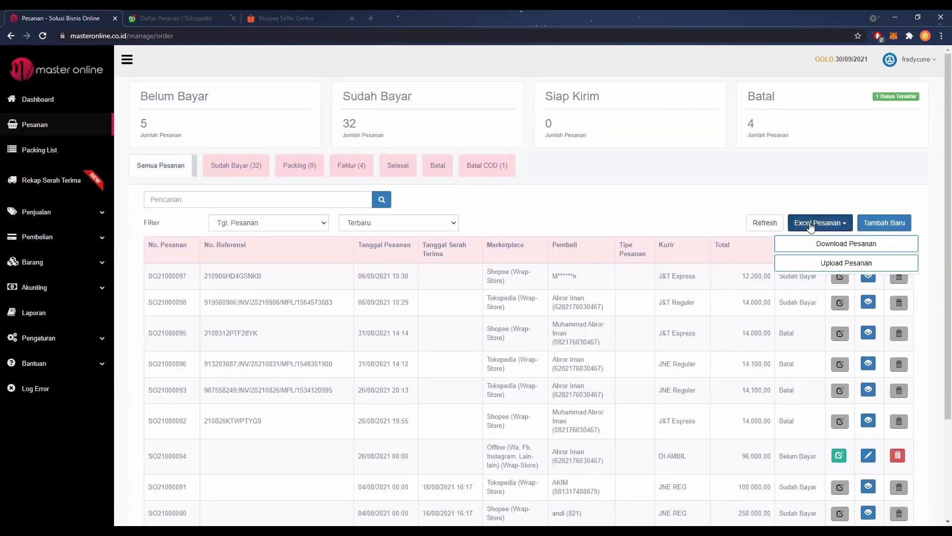
left_click(832, 244)
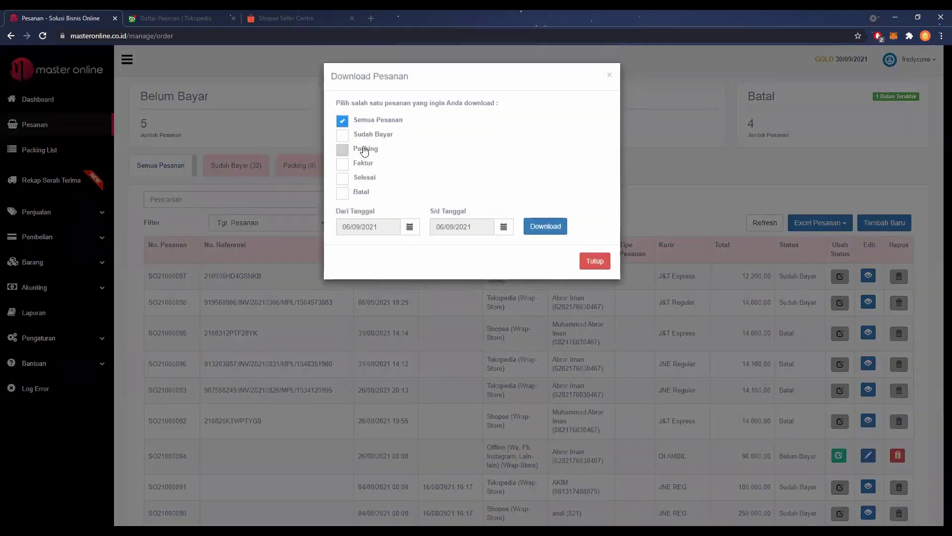
left_click(343, 137)
left_click(342, 126)
left_click(343, 134)
left_click(342, 149)
left_click(342, 164)
left_click(343, 179)
left_click(342, 193)
left_click(595, 261)
Step: Read the instructions for uploading orders from an Excel template, and close the dialog without uploading
left_click(819, 223)
left_click(818, 262)
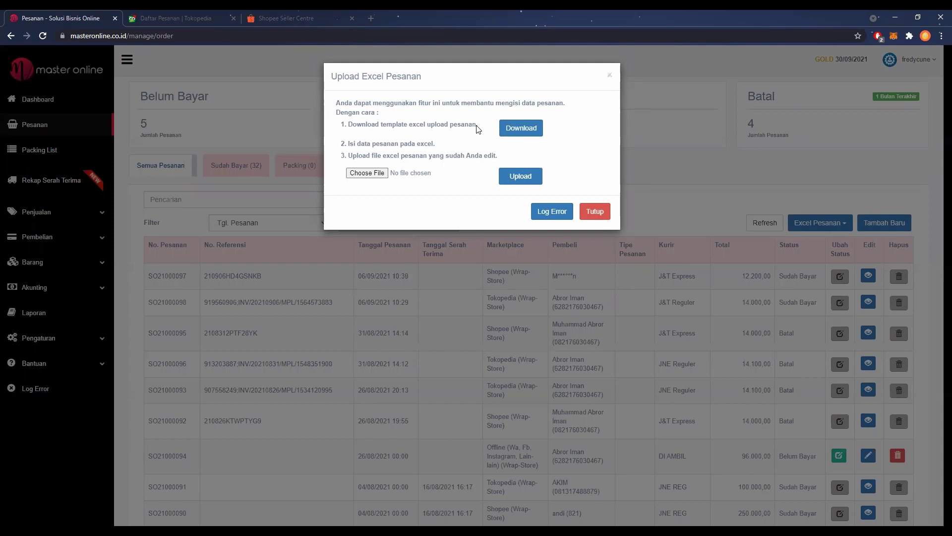
left_click_drag(479, 128, 349, 130)
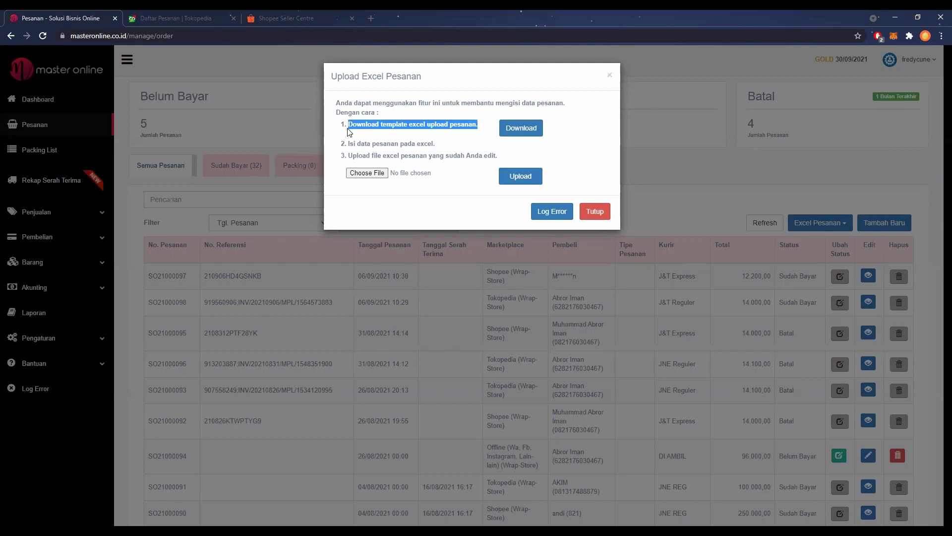
left_click(608, 88)
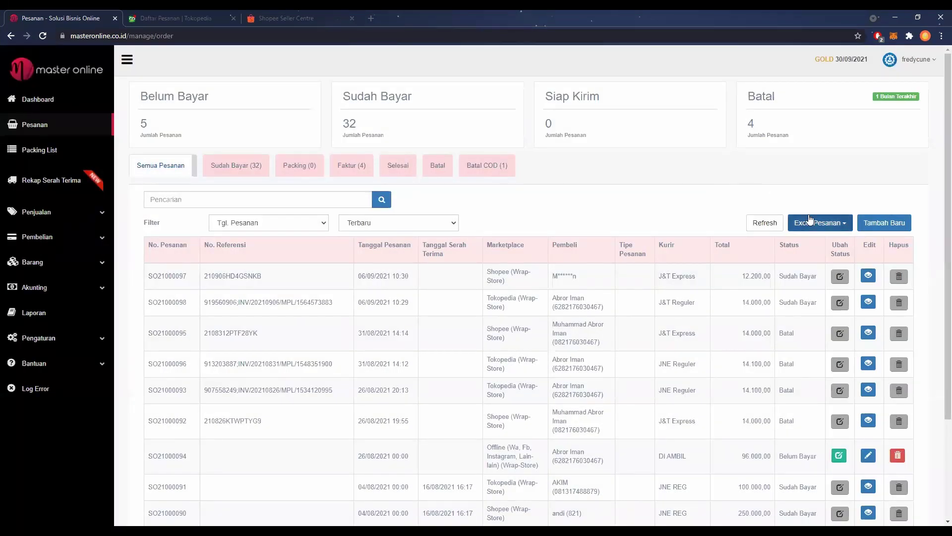
left_click(810, 223)
left_click(808, 224)
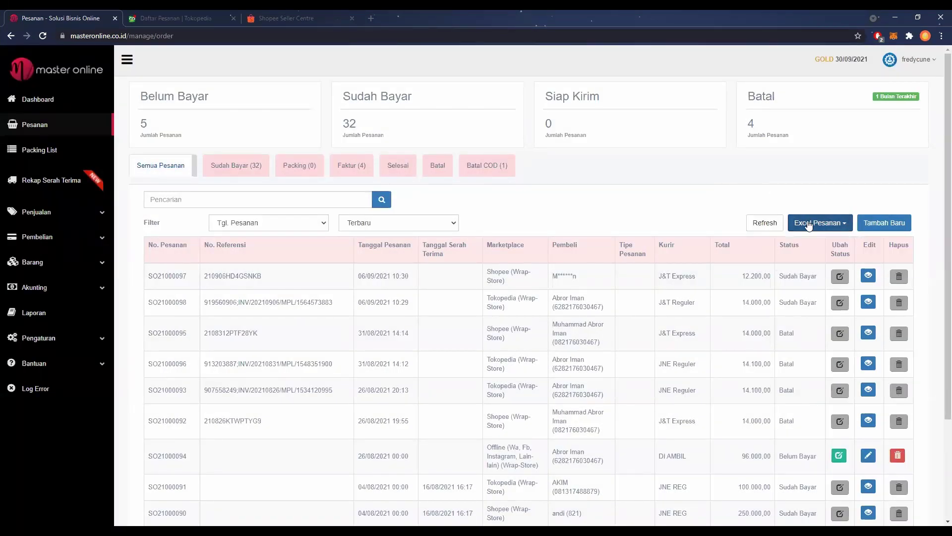
Step: Create a new order with marketplace Offline (Wa, Fb, Instagram, Lain-lain) (Wrap-Store) and courier DI AMBIL, and select the buyer
left_click(865, 226)
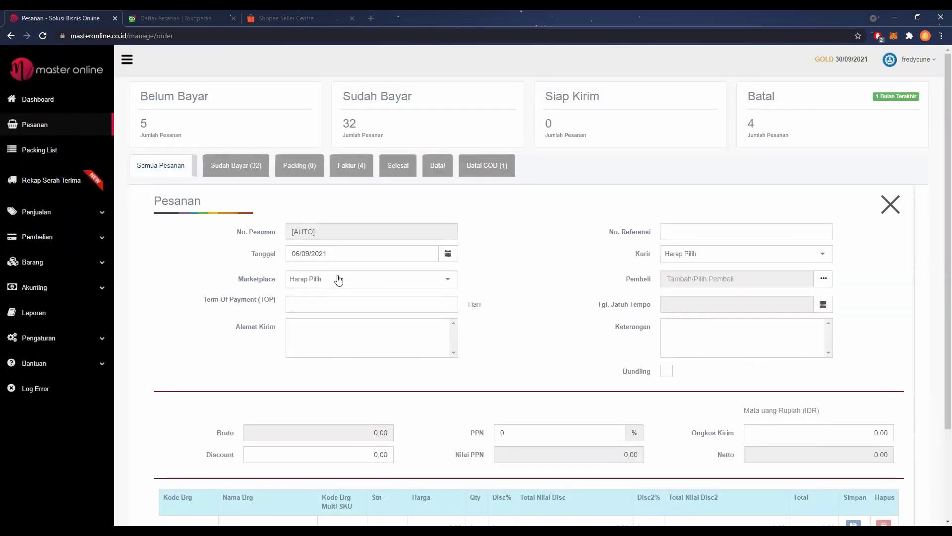
left_click(339, 279)
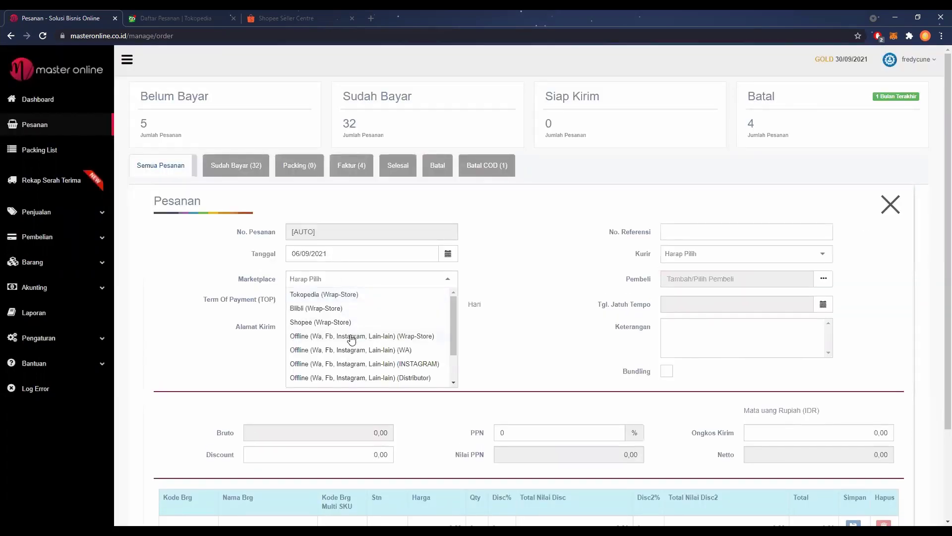
left_click(350, 333)
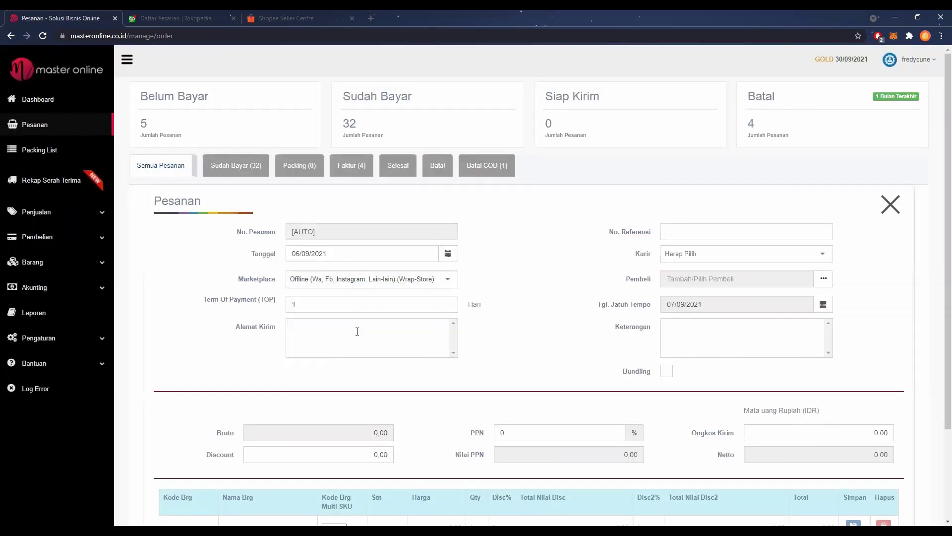
left_click(723, 258)
scroll(709, 290, "down", 3)
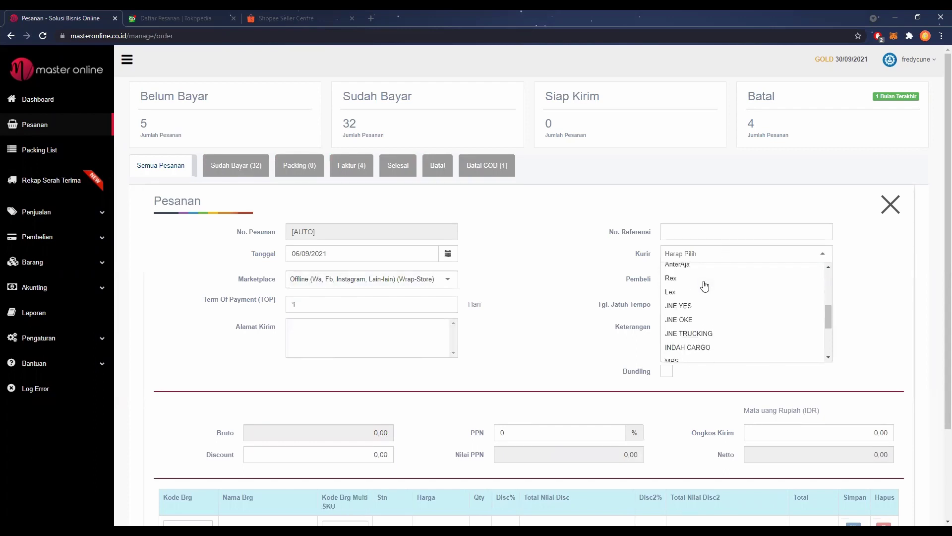
scroll(704, 290, "down", 2)
left_click(698, 299)
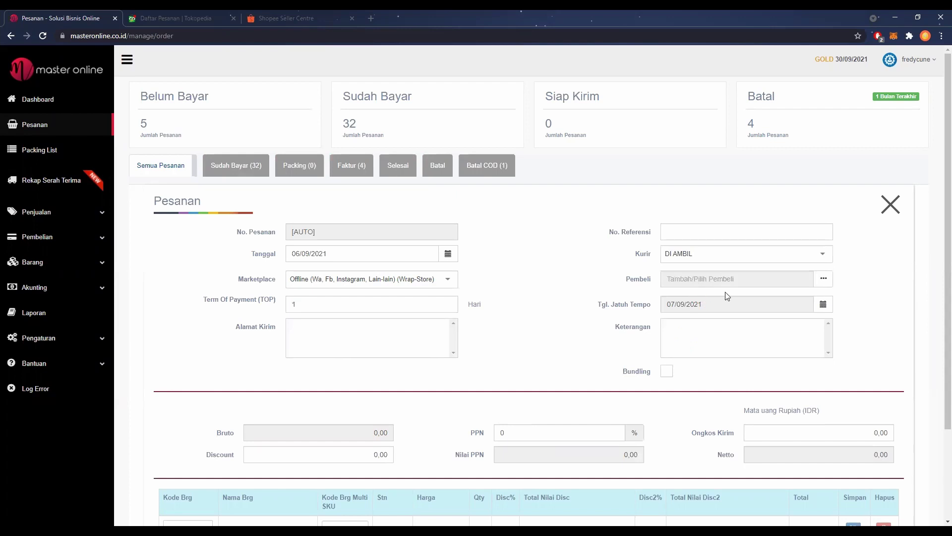
left_click(821, 285)
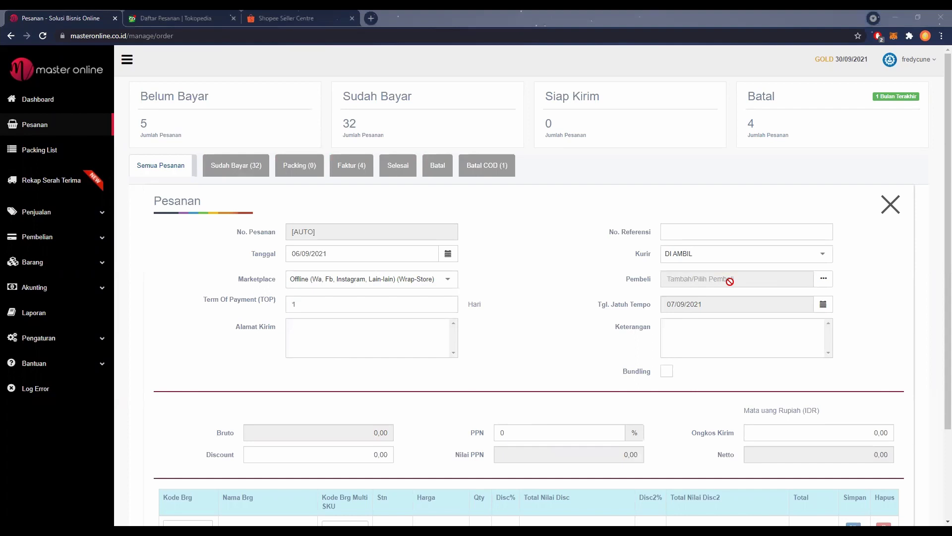
Step: Add item 01.FAC.01 Face Shield / Face Mask with quantity 5 to the order, save it and close the order form
scroll(197, 417, "down", 3)
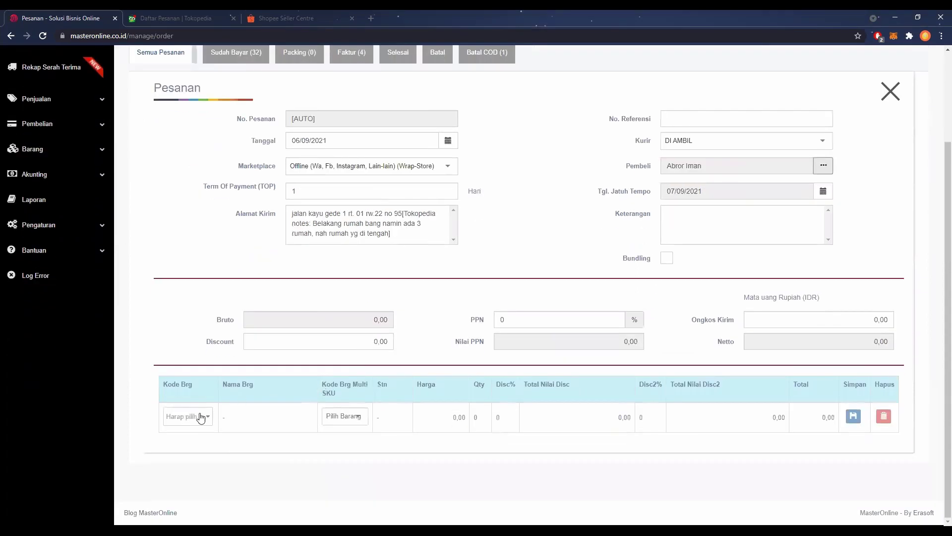
left_click(188, 416)
left_click(199, 353)
type("5")
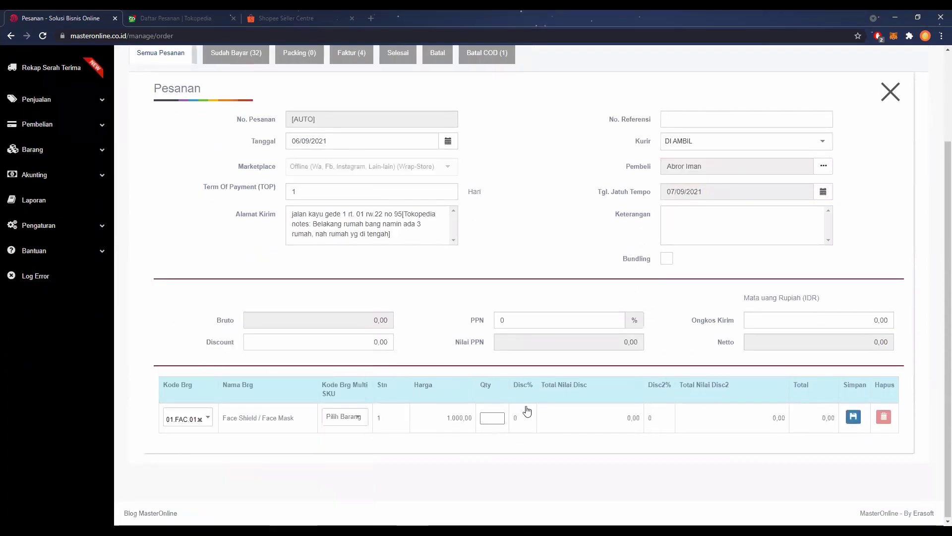
left_click(853, 417)
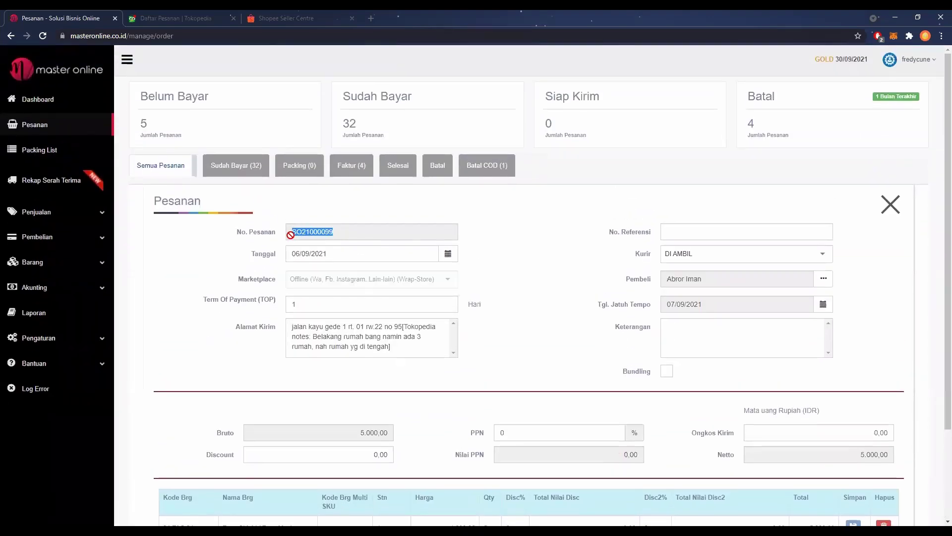
left_click(891, 204)
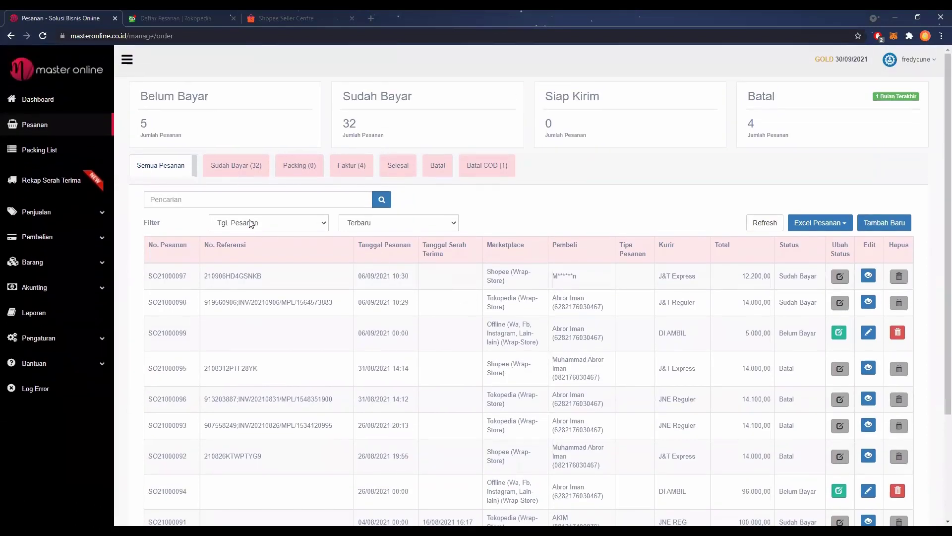
Step: Search the Sudah Bayar orders for "jne" and check which marketplaces the matching orders come from
left_click(244, 166)
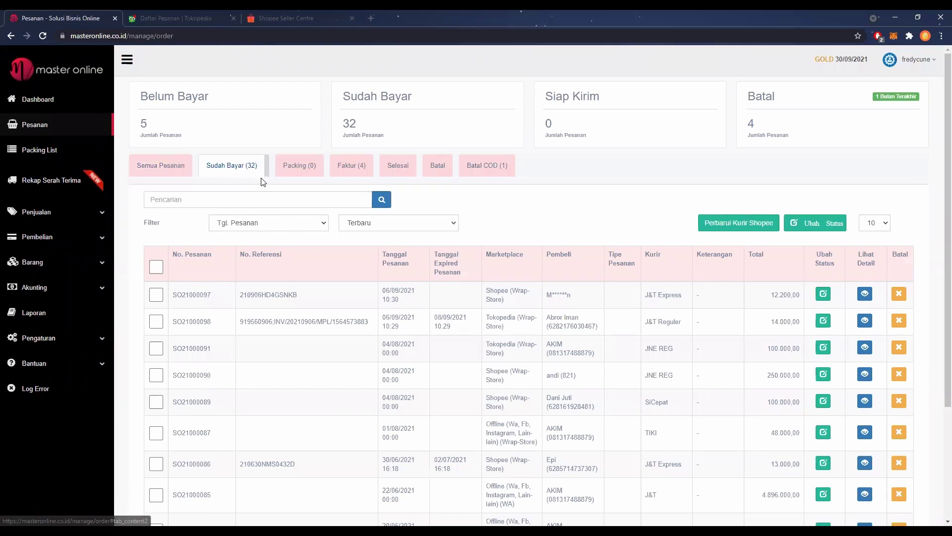
left_click(243, 203)
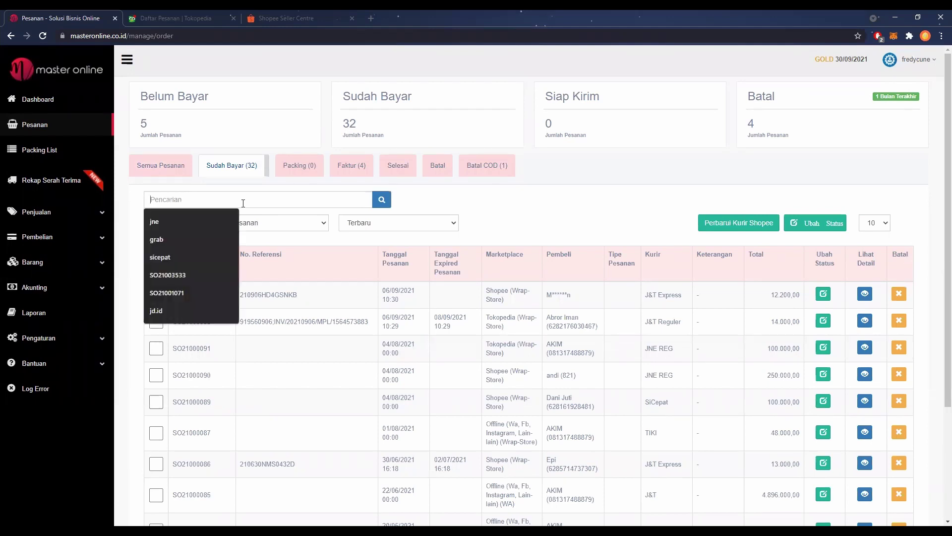
type("jne")
left_click(382, 200)
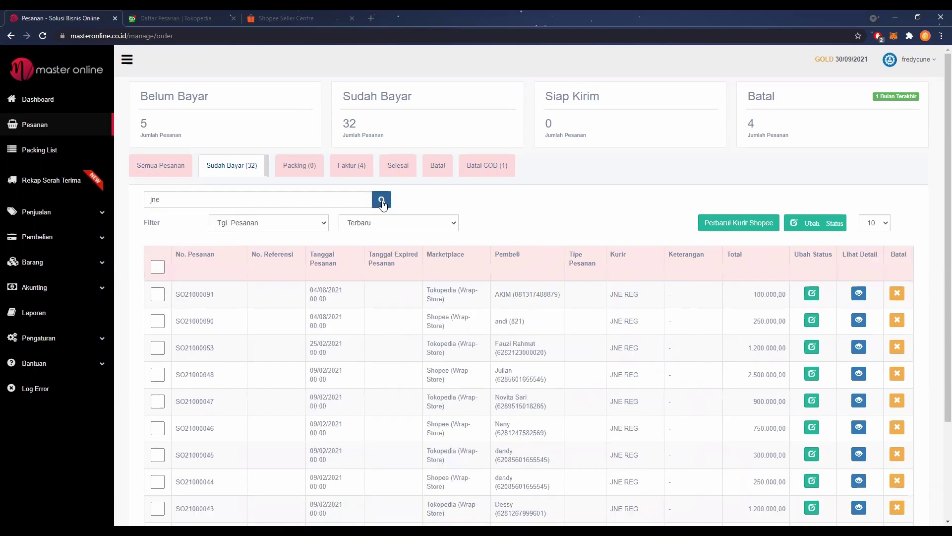
triple_click(449, 301)
triple_click(448, 323)
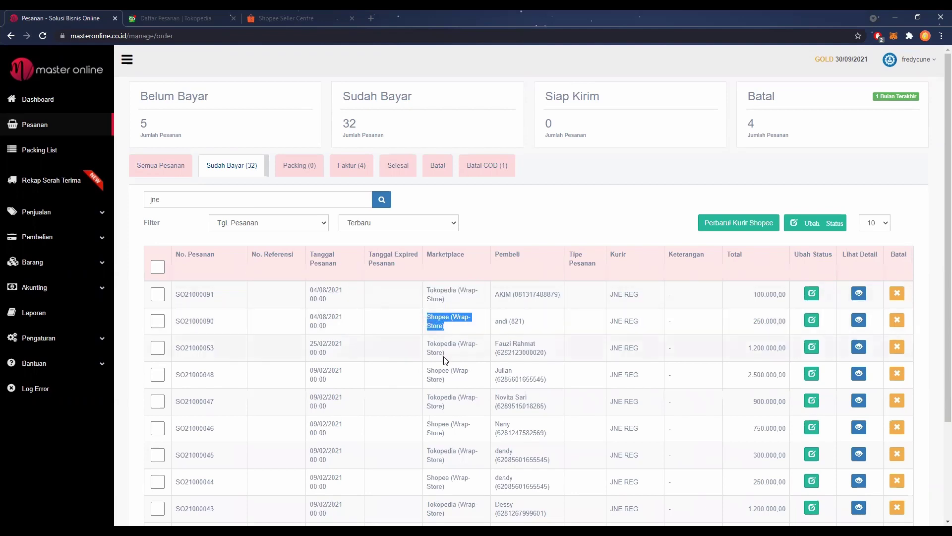
triple_click(445, 351)
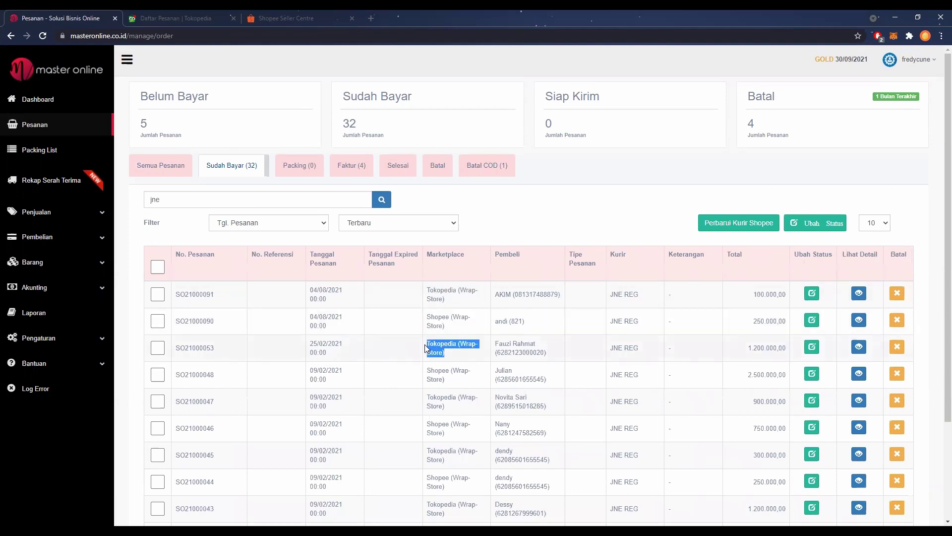
Step: Filter the "jne" search in the paid orders by marketplace Tokopedia
left_click(252, 228)
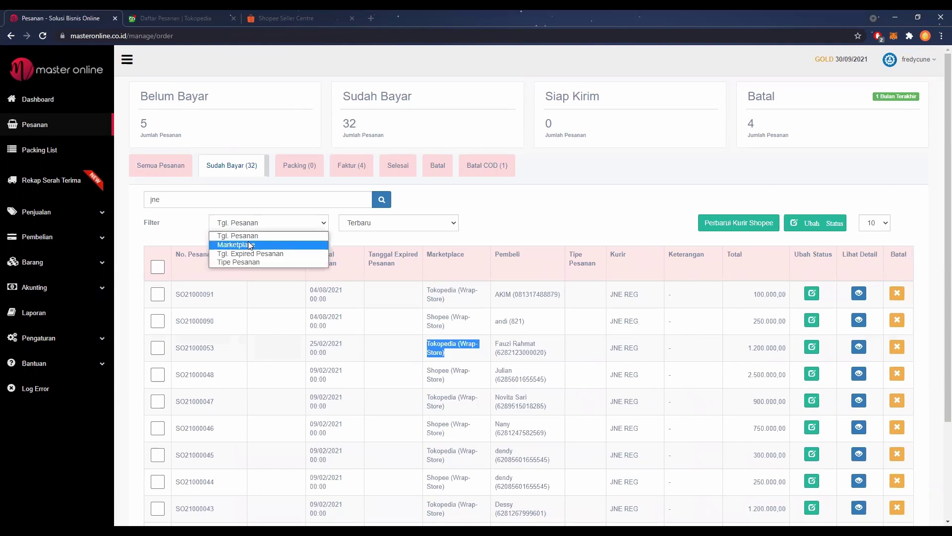
left_click(247, 243)
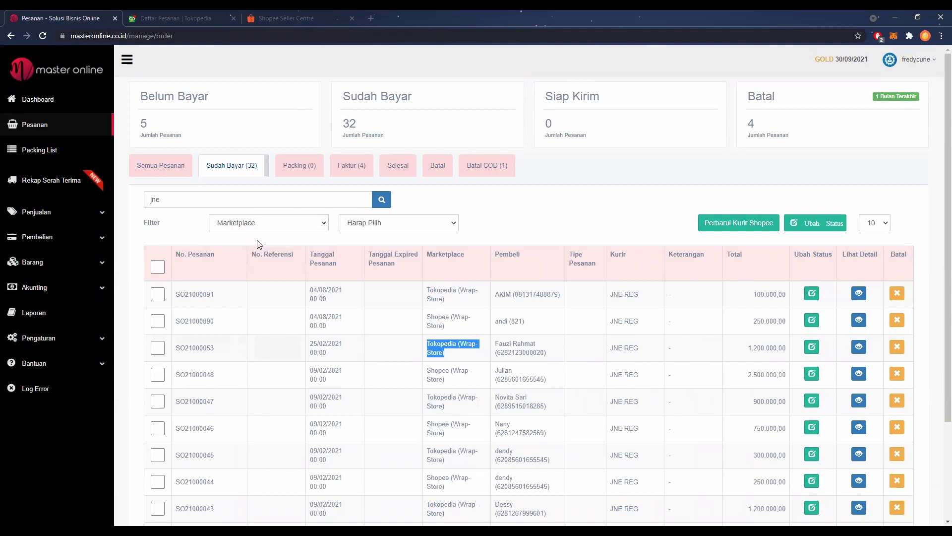
left_click(370, 225)
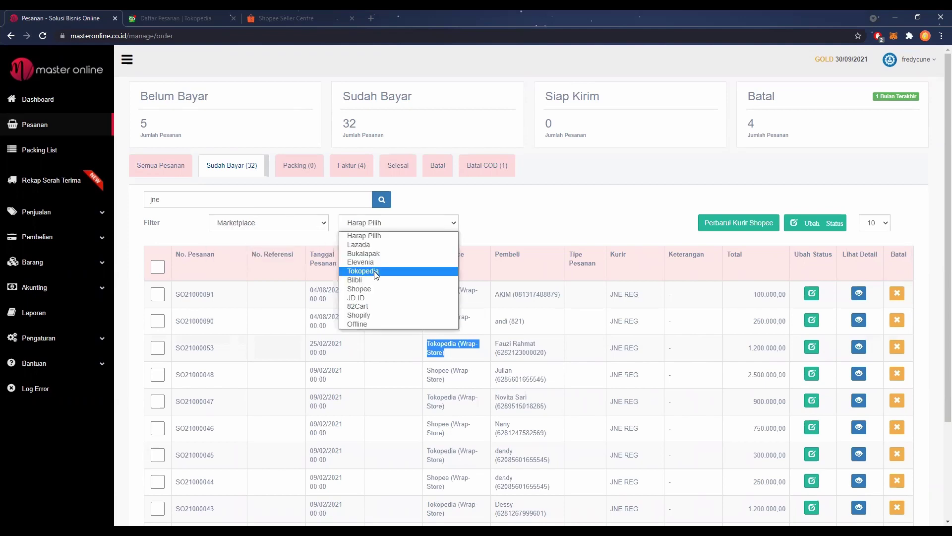
left_click(375, 272)
left_click(380, 199)
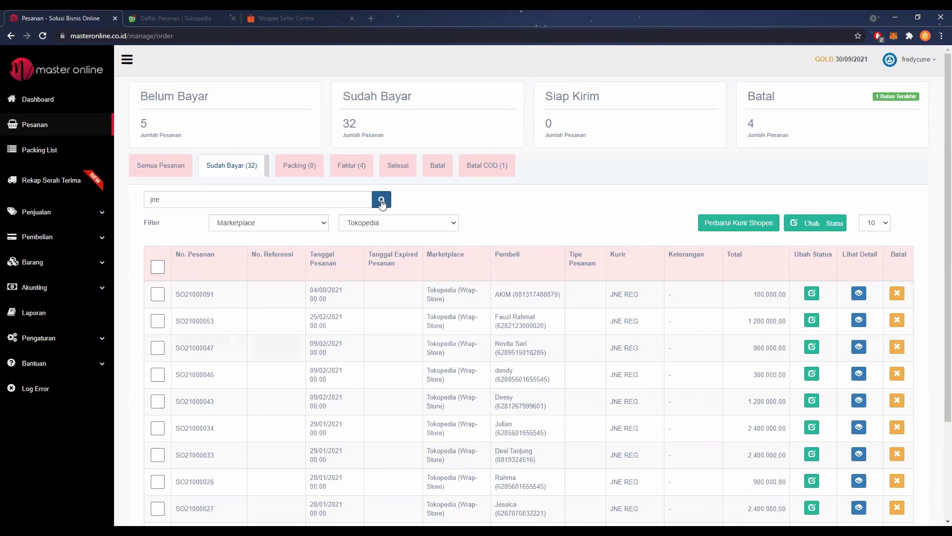
Step: Reset the paid orders filter to Tgl. Pesanan, Terbaru, and clear the search to list all paid orders
left_click(281, 228)
left_click(268, 251)
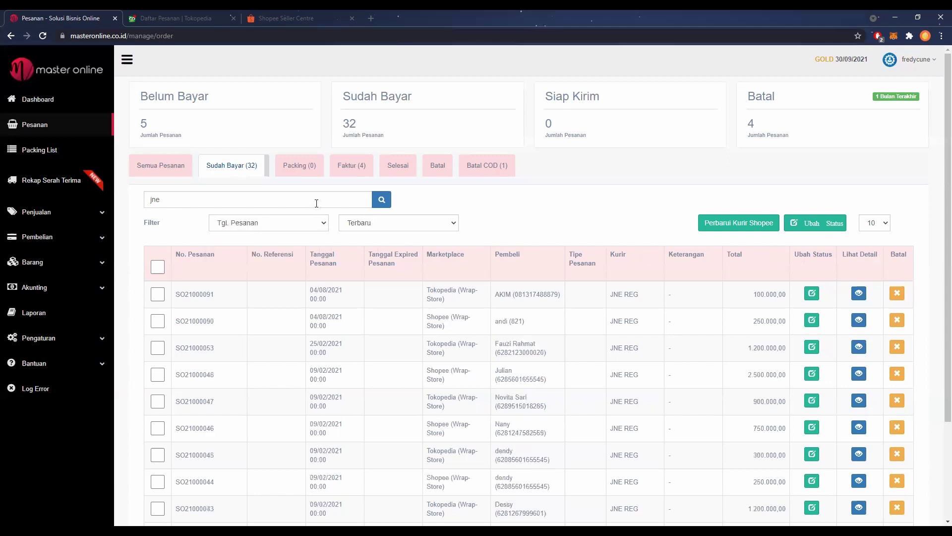
left_click(316, 204)
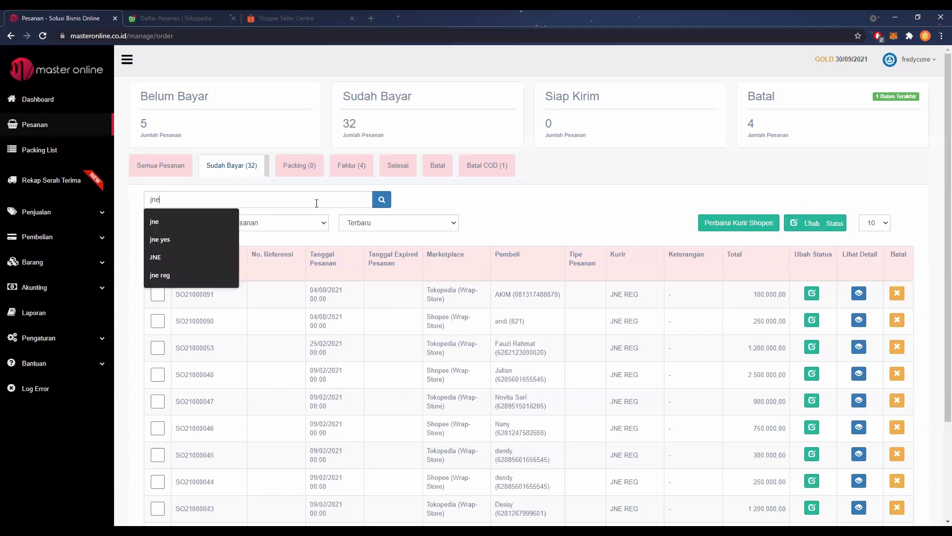
left_click(371, 201)
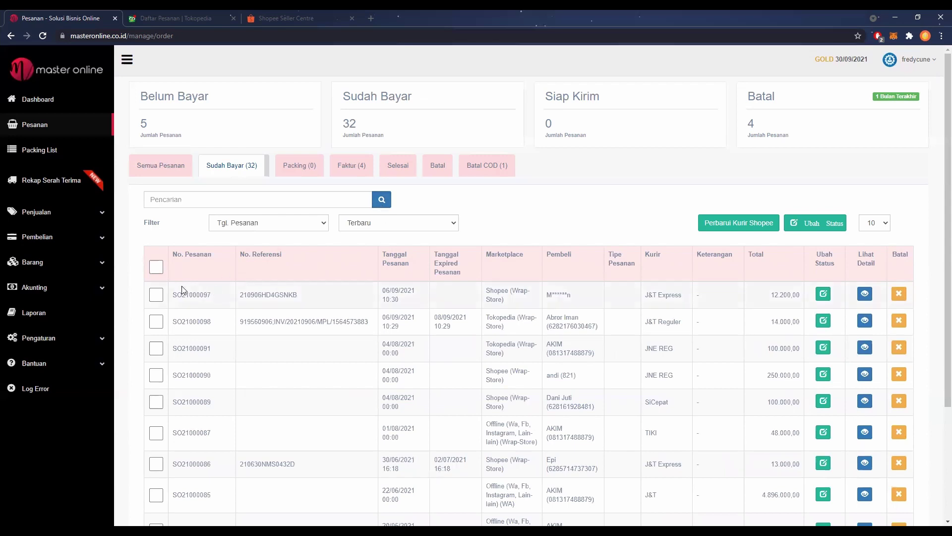
Step: Check the reference numbers of the newest Shopee and Tokopedia paid orders, and switch to the Tokopedia Seller order list to compare
left_click_drag(295, 296, 240, 296)
triple_click(501, 294)
left_click(365, 320)
left_click_drag(364, 321, 243, 322)
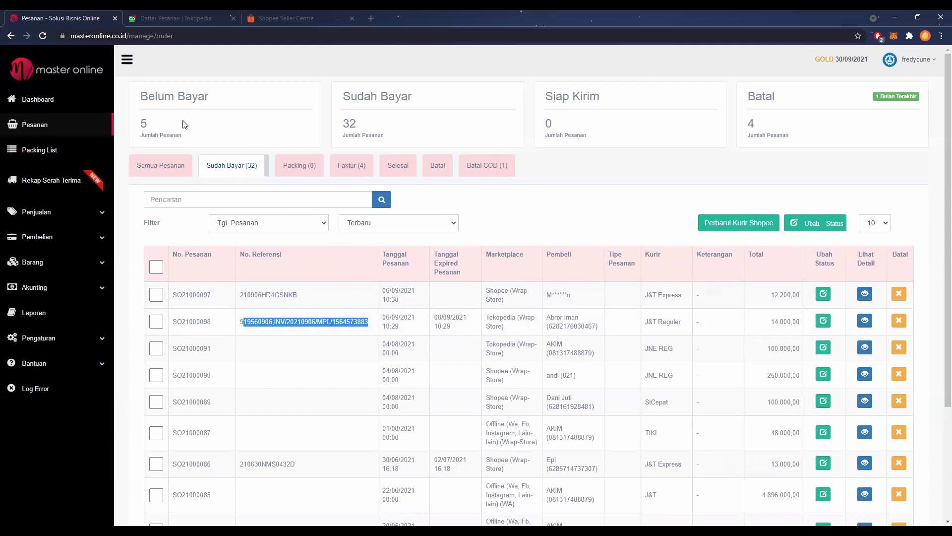
left_click(174, 16)
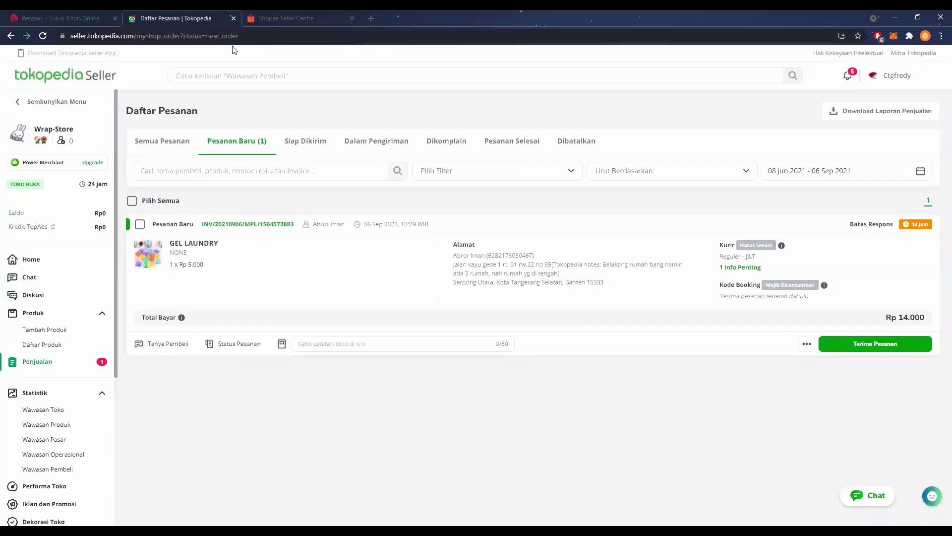
Step: Check the new order in Tokopedia Seller's Pesanan Baru and the order awaiting shipment in Shopee Seller Centre's Perlu Dikirim, reloading both lists
left_click(239, 143)
left_click(240, 144)
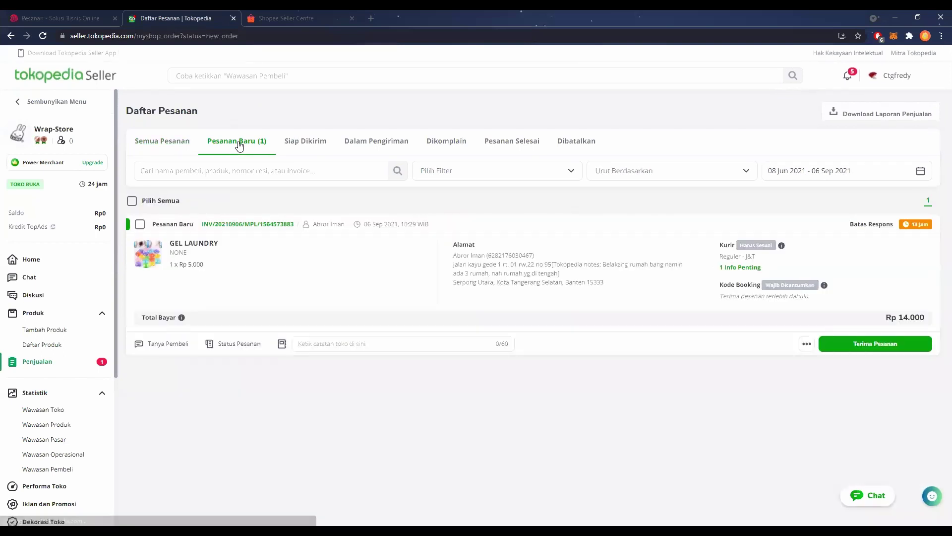
left_click(253, 18)
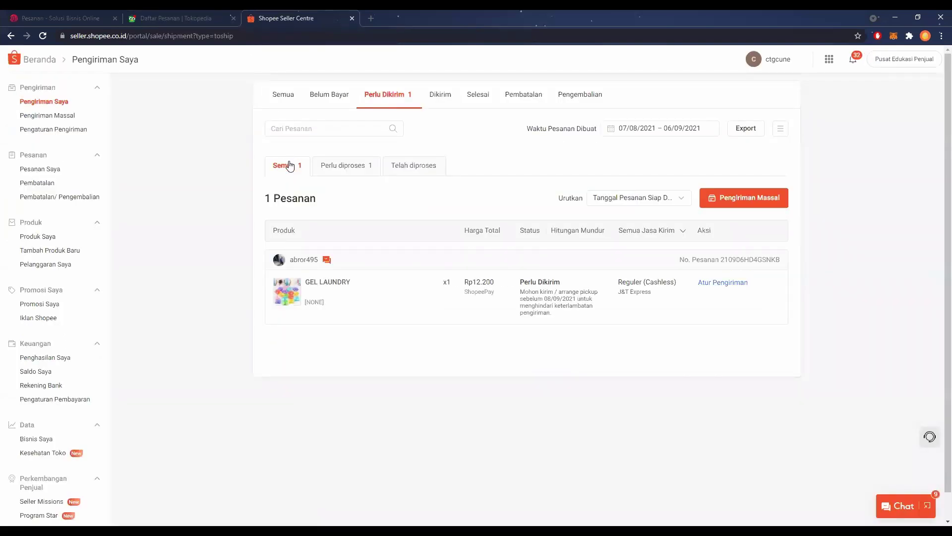
key("F5")
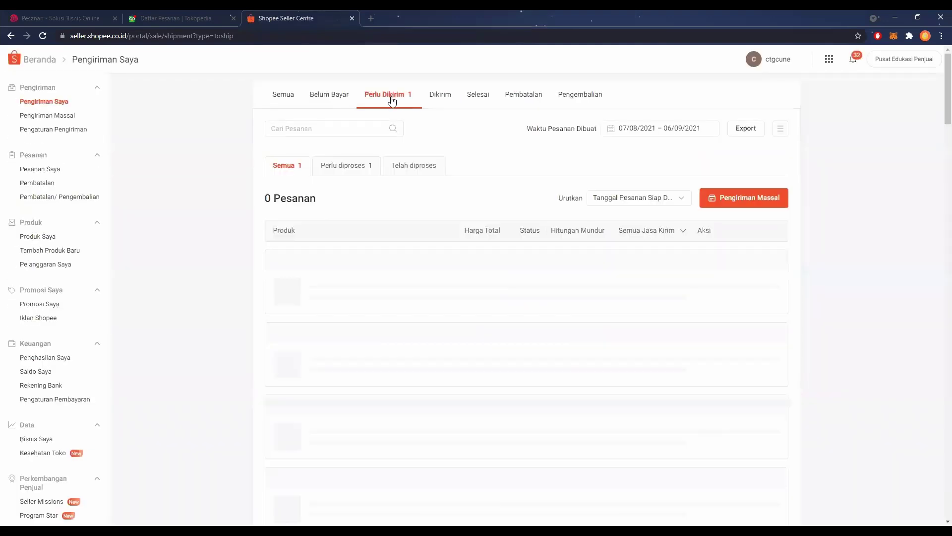
Step: Back in Master Online, change the newest Shopee and Tokopedia paid orders from Sudah Bayar to Packing and show the Packing orders
left_click(71, 14)
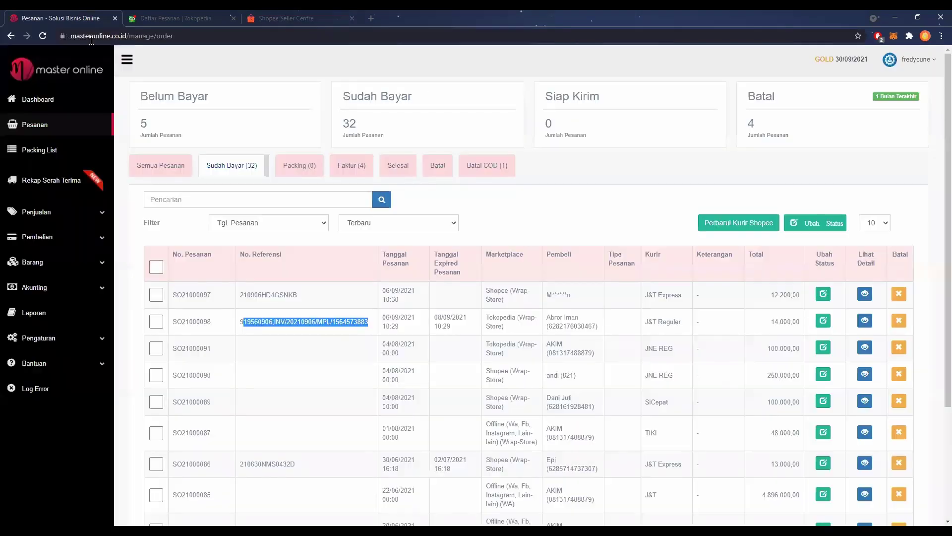
left_click(157, 296)
left_click(156, 324)
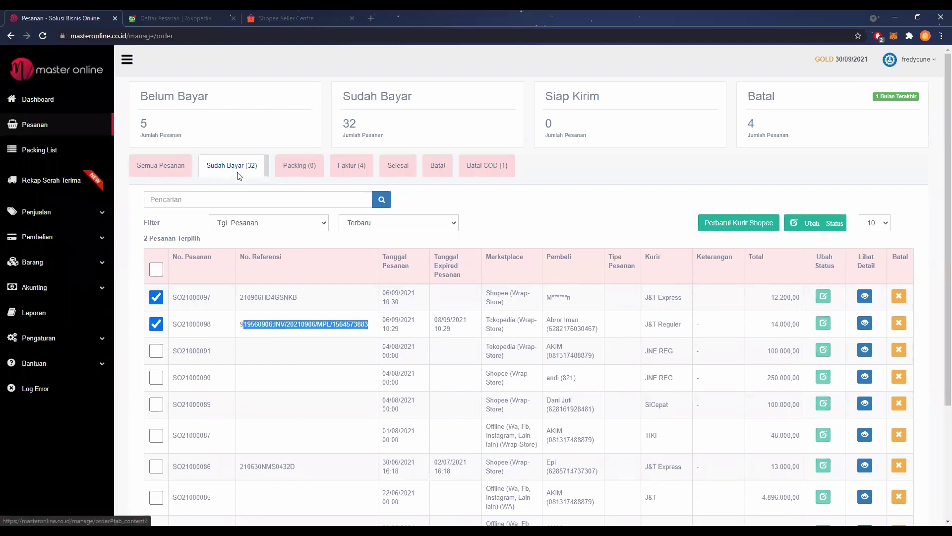
left_click(826, 224)
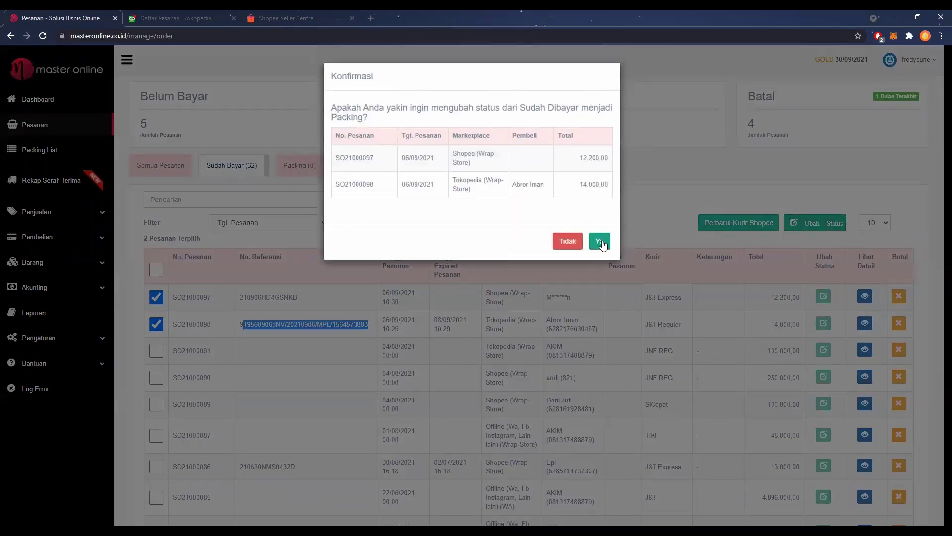
left_click(602, 243)
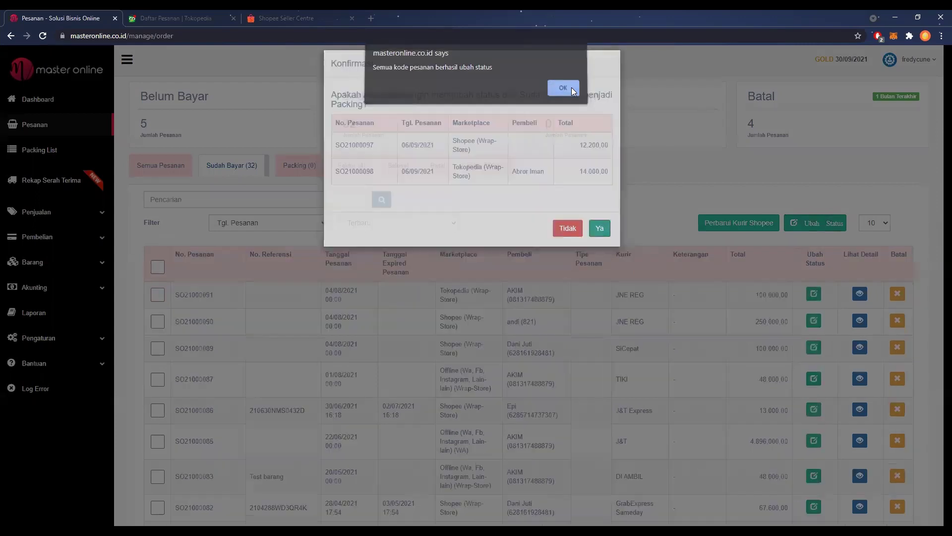
left_click(571, 88)
left_click(306, 167)
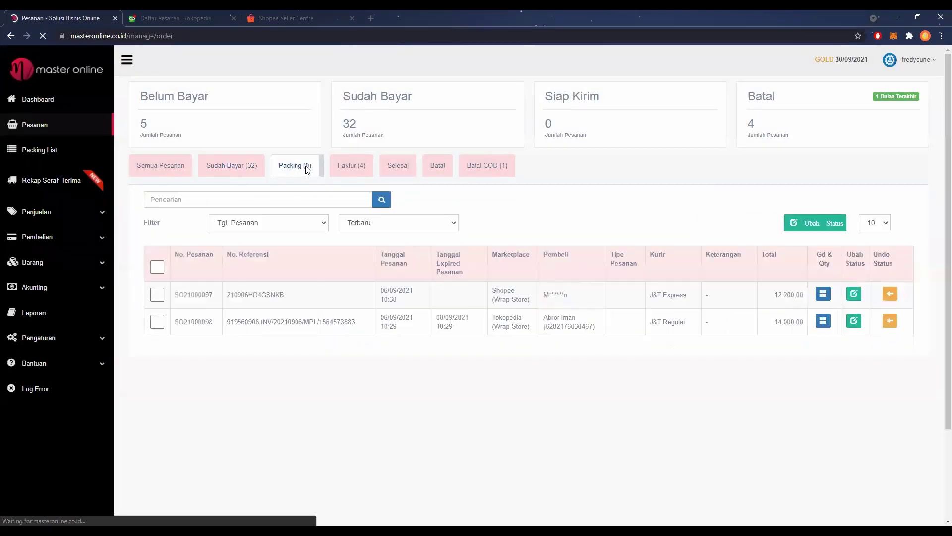
left_click(305, 166)
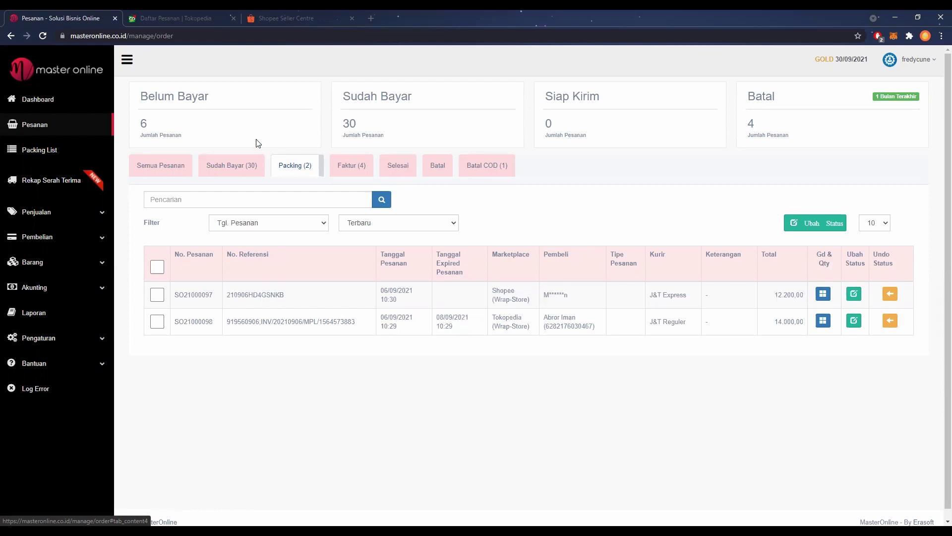
Step: Check the order's status under Pesanan Baru and Siap Dikirim in Tokopedia Seller, and reload the Perlu Dikirim orders in Shopee Seller Centre
left_click(171, 18)
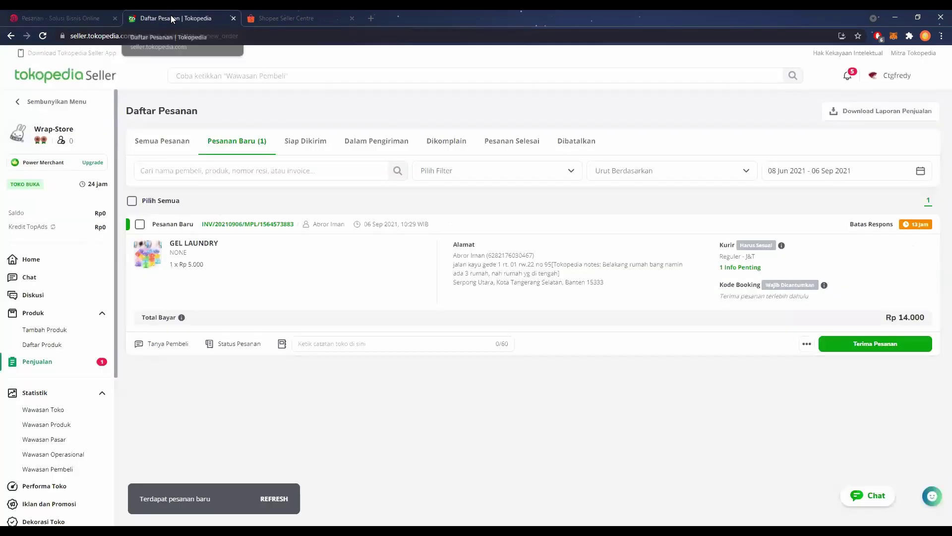
left_click(232, 144)
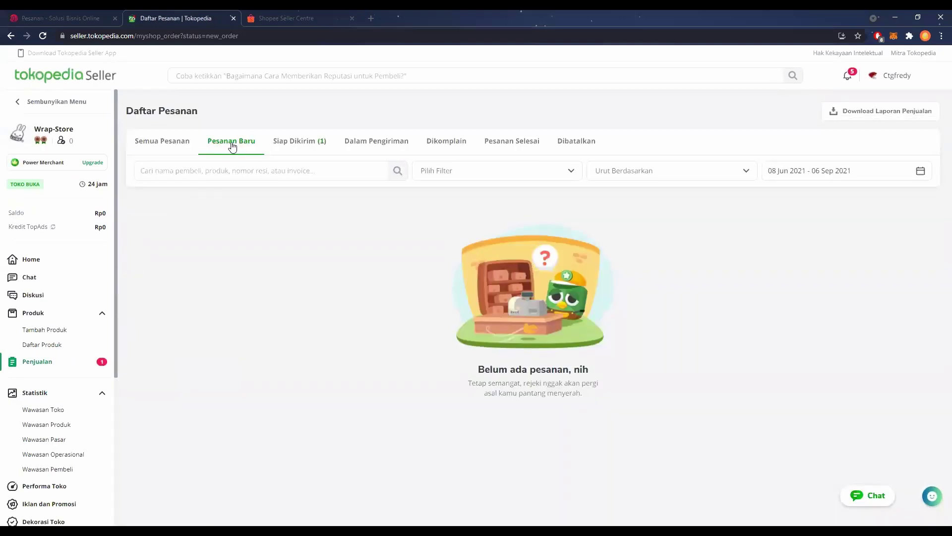
left_click(282, 145)
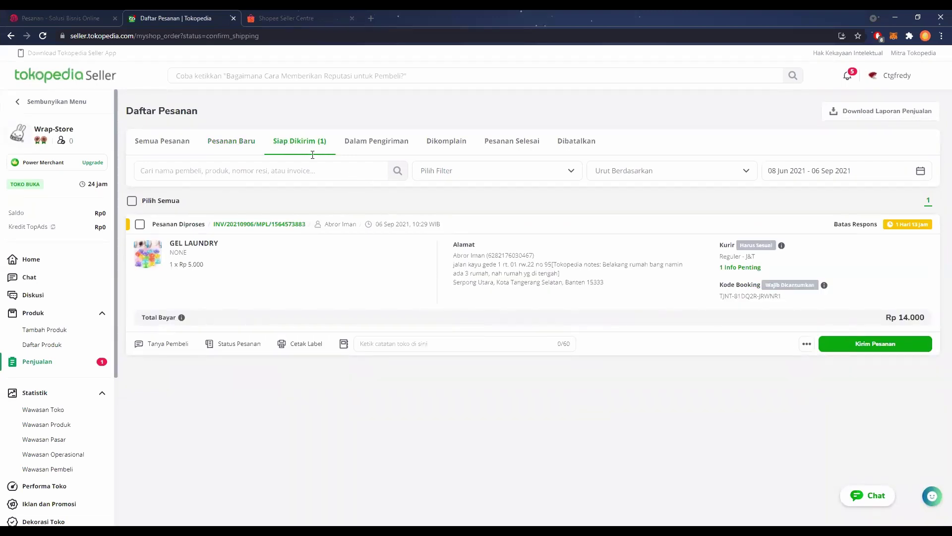
left_click(268, 18)
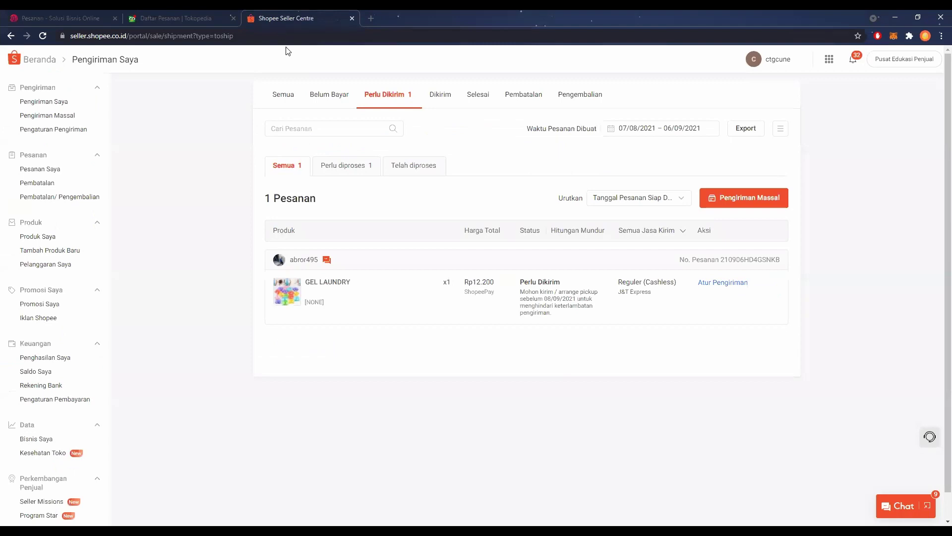
key("F5")
Step: In Master Online, save Gudang Utama and ship quantity 1 for the Shopee packing order, and view the Tokopedia order's warehouse and quantity
left_click(87, 14)
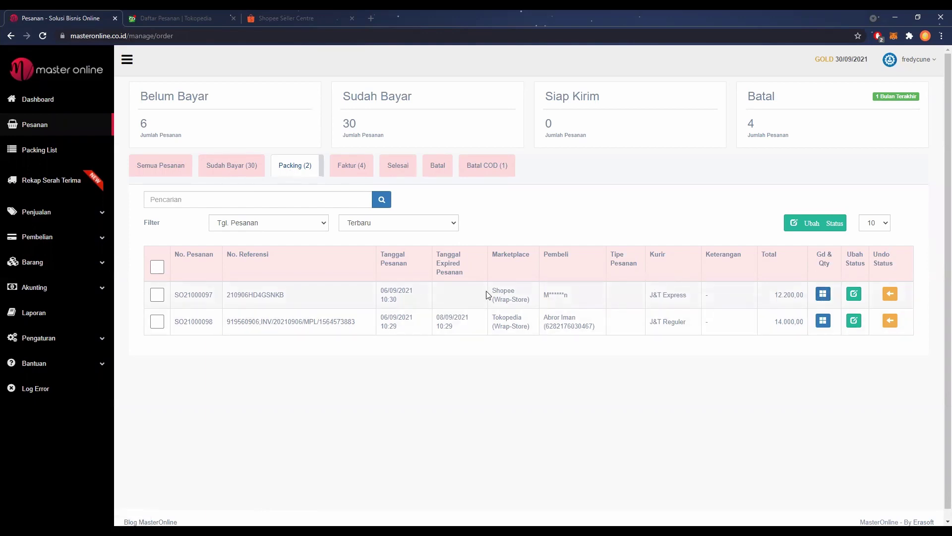
triple_click(525, 299)
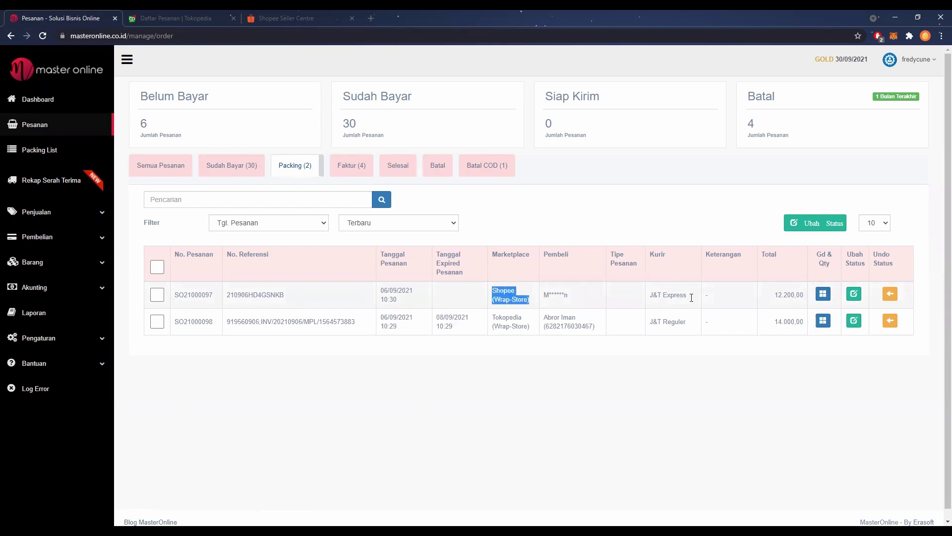
left_click(822, 293)
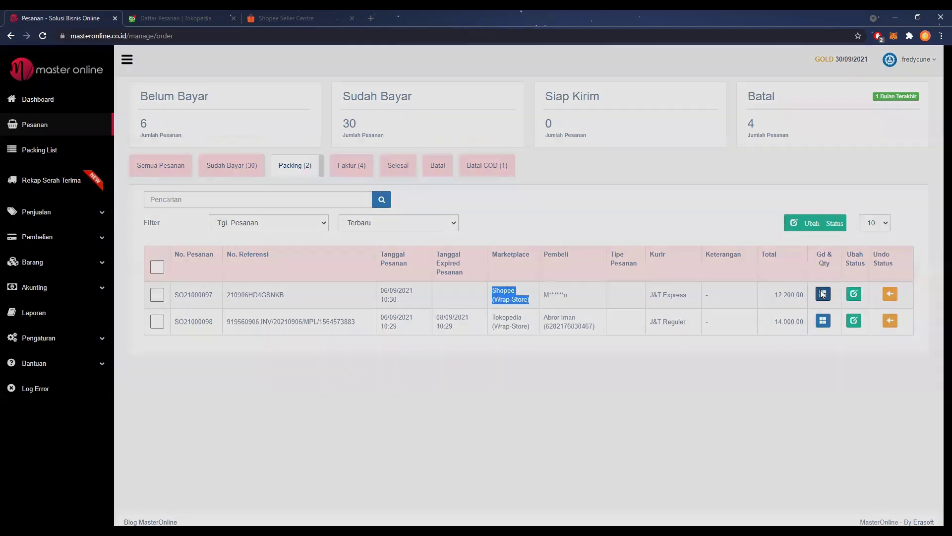
left_click(461, 207)
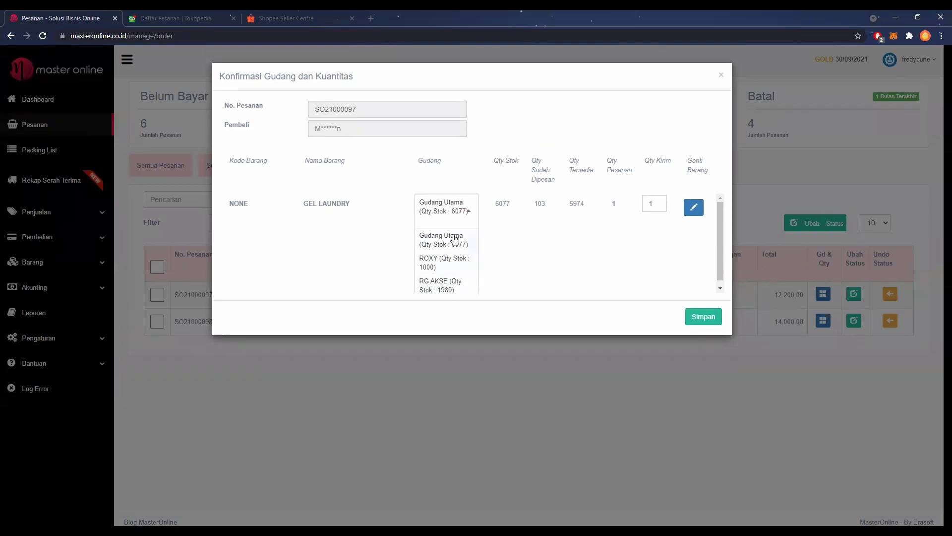
left_click(527, 258)
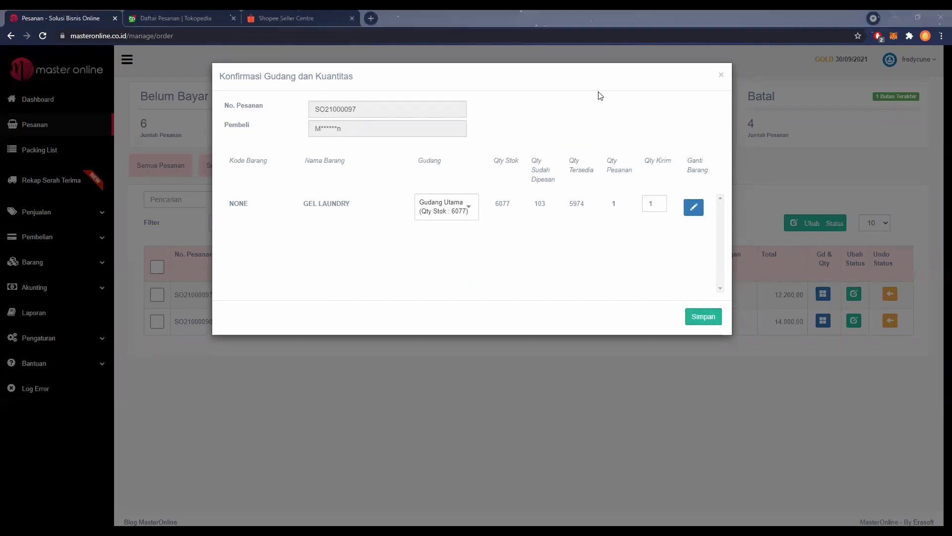
left_click(704, 316)
left_click(562, 91)
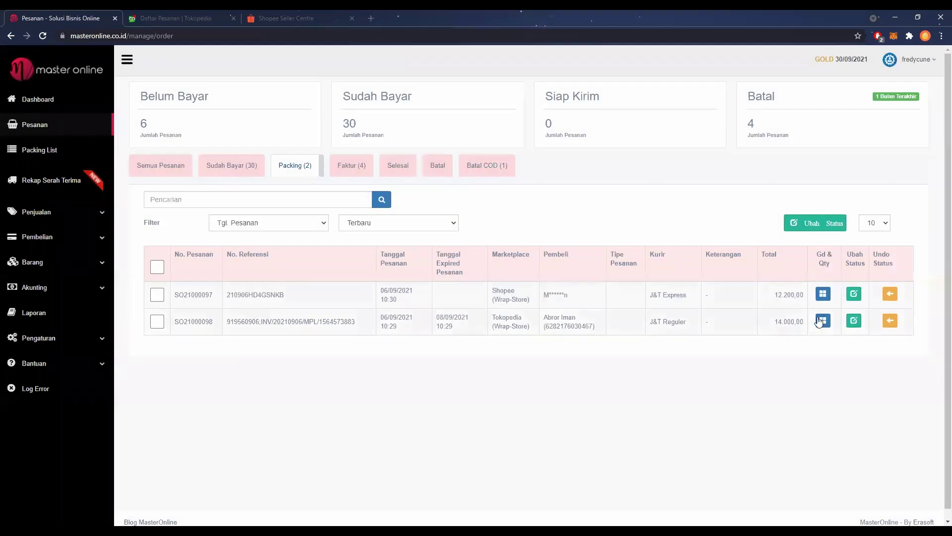
left_click(824, 320)
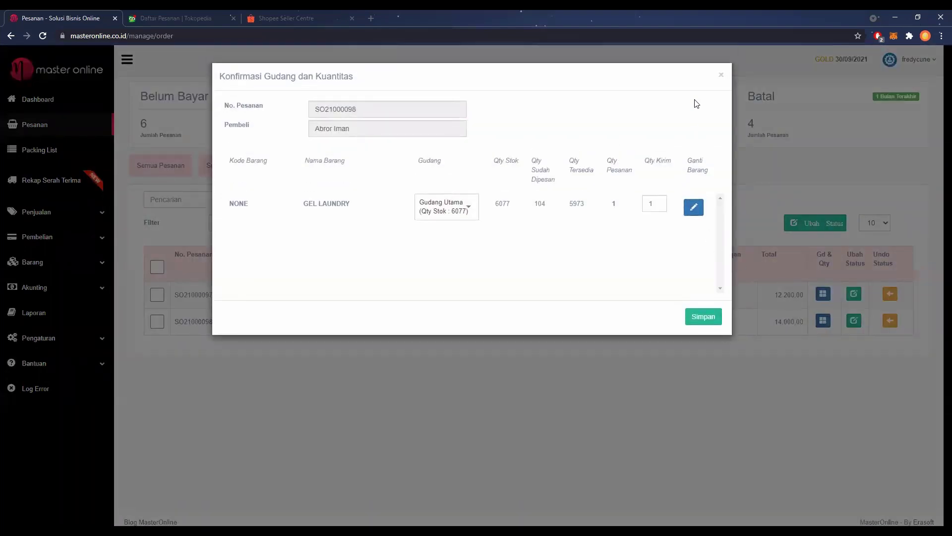
left_click(721, 75)
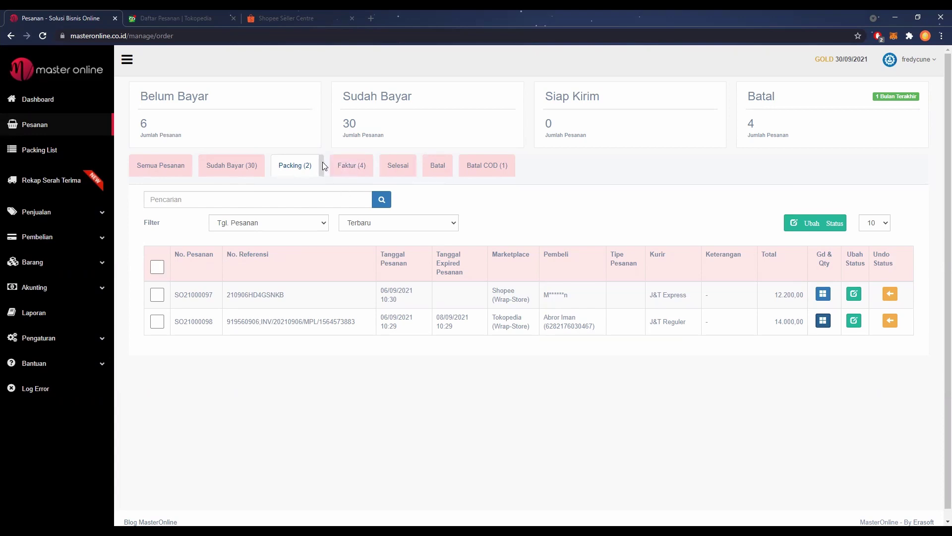
Step: Change all orders in Packing to status Faktur and continue to the shipment dialog with the packing list number
left_click(157, 267)
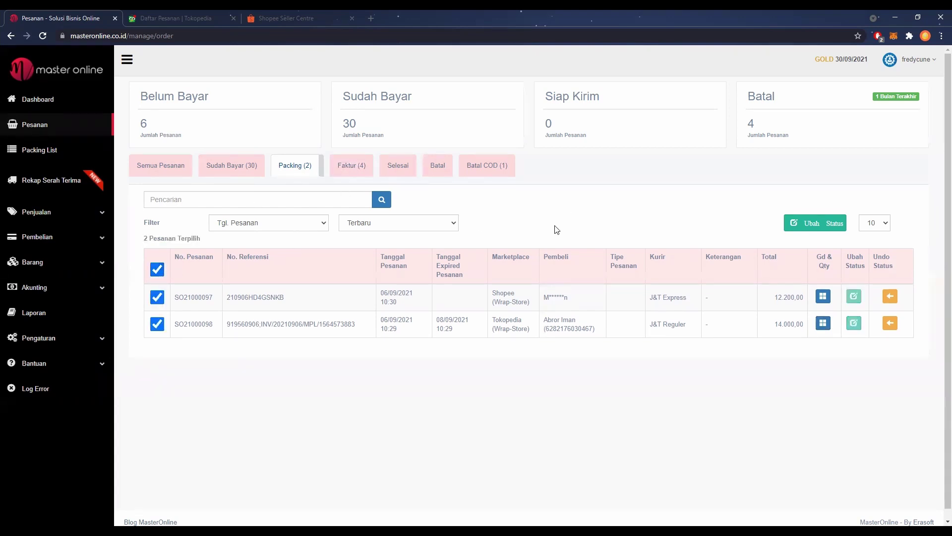
left_click(834, 235)
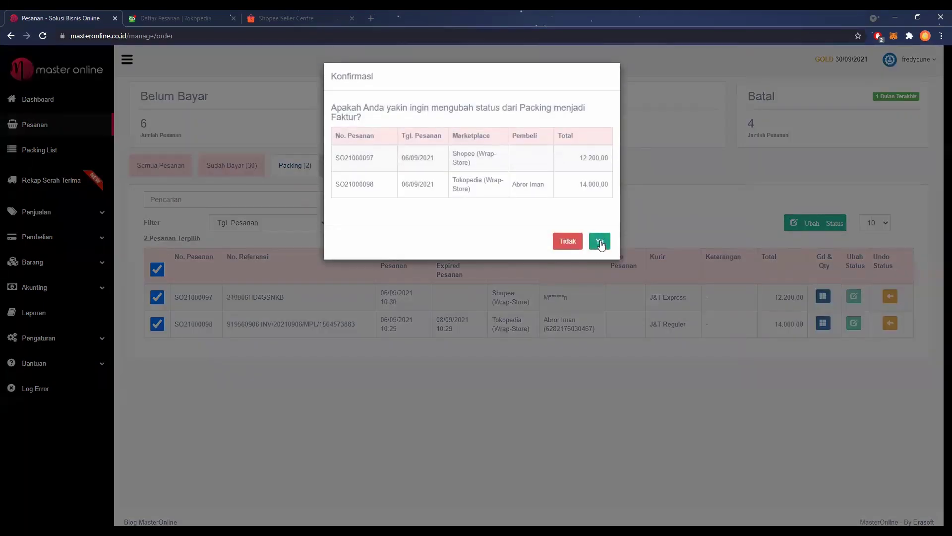
left_click(600, 242)
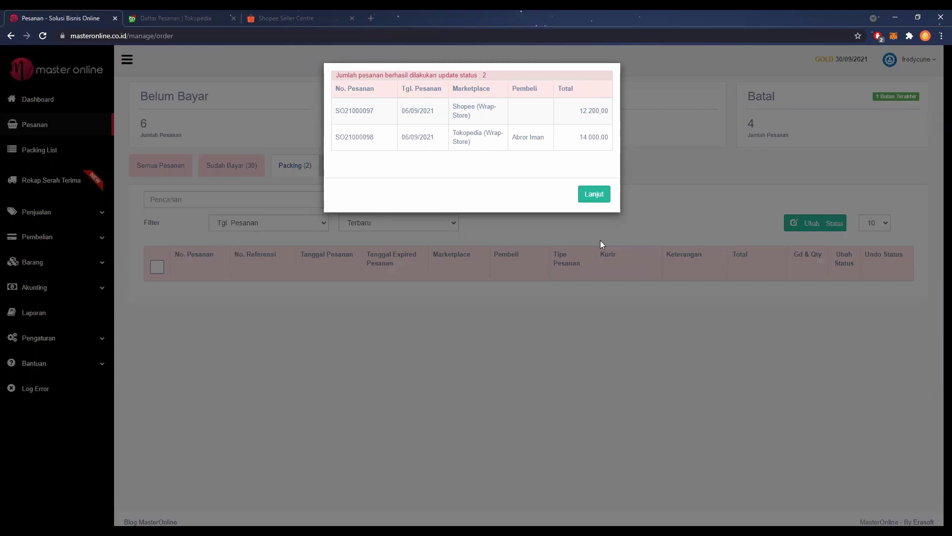
left_click(594, 195)
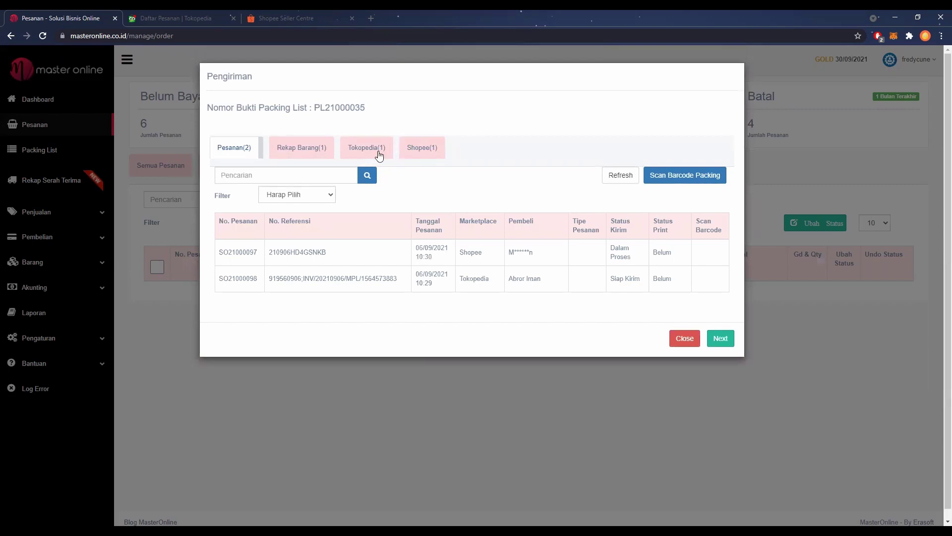
left_click_drag(315, 107, 367, 113)
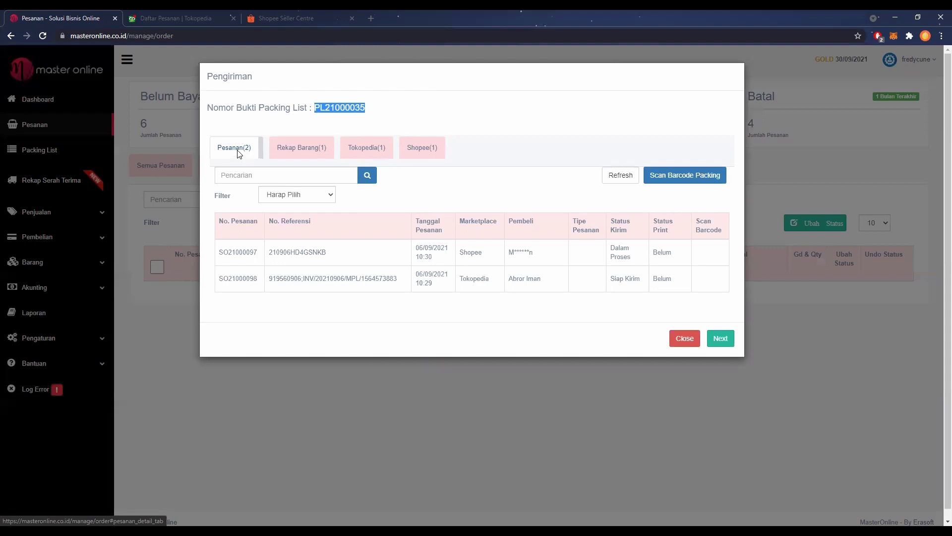
Step: Generate the printable Picking List (Rekap per Barang) from the item recap and check the item's rack location and quantity
left_click(277, 147)
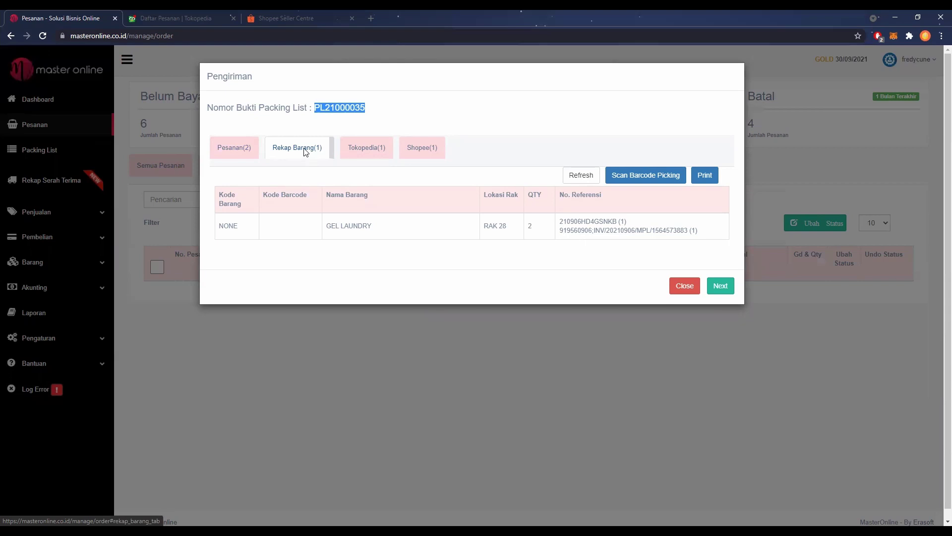
left_click(705, 175)
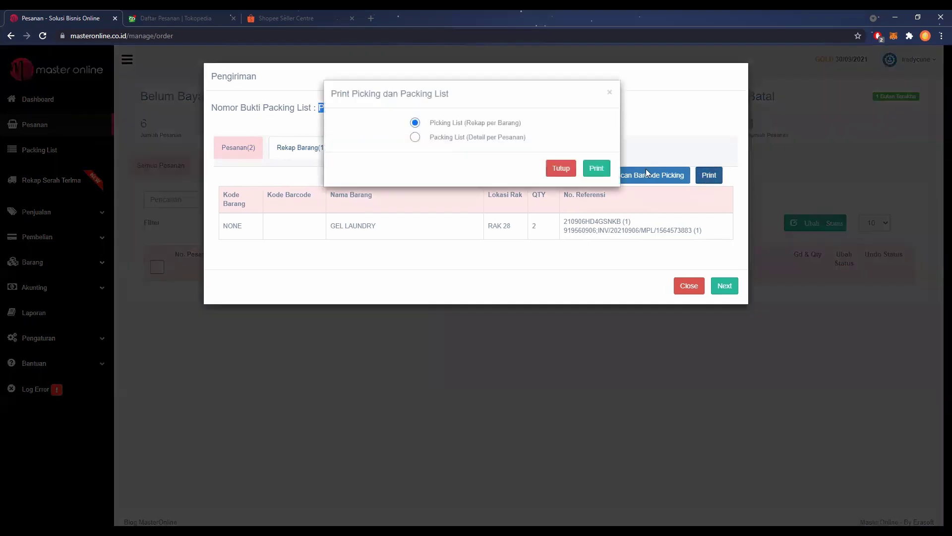
left_click(415, 139)
left_click(416, 124)
left_click(416, 138)
left_click(416, 124)
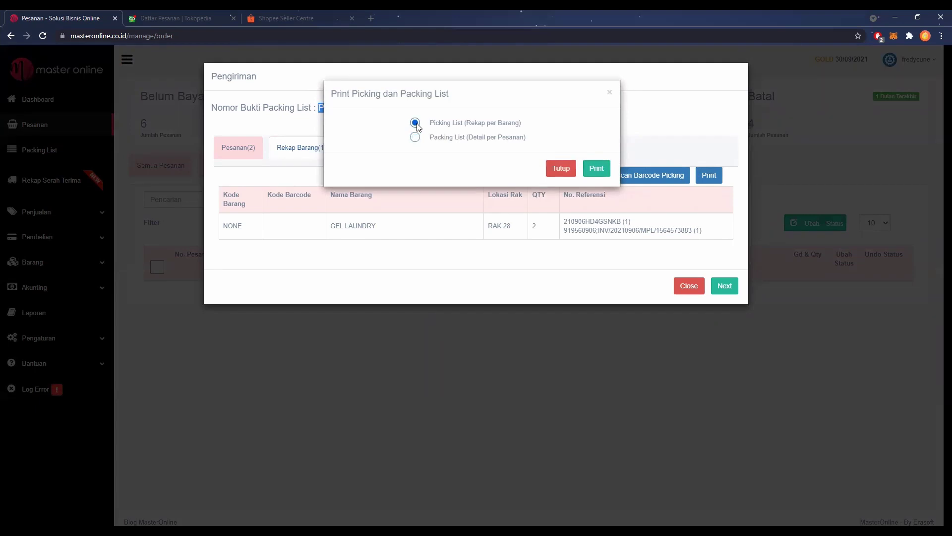
left_click(415, 137)
left_click(415, 124)
left_click(415, 139)
left_click(416, 124)
left_click(415, 137)
left_click(415, 122)
left_click(598, 170)
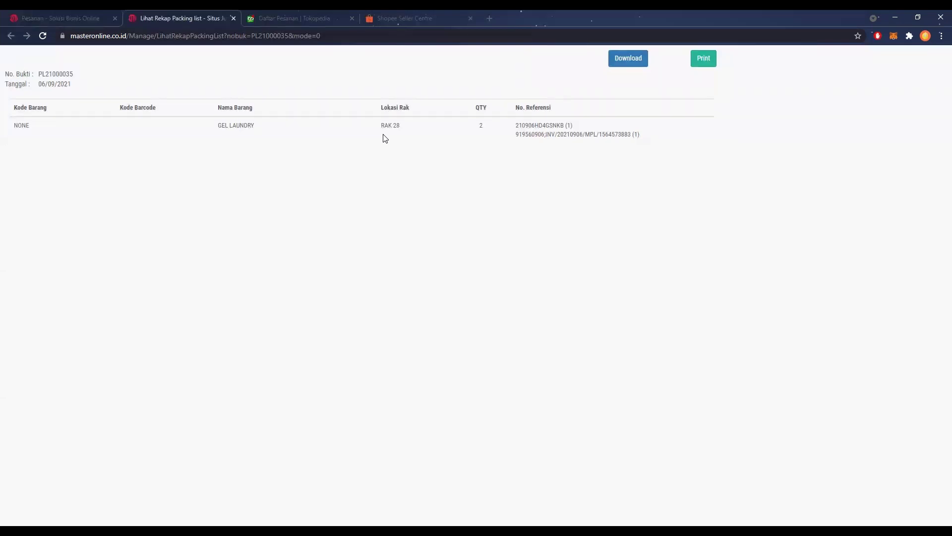
left_click_drag(381, 125, 401, 127)
left_click_drag(475, 128, 488, 129)
Step: Generate the printable Packing List (Detail per Pesanan), review its order numbers, and return to the shipment's item recap
left_click(70, 17)
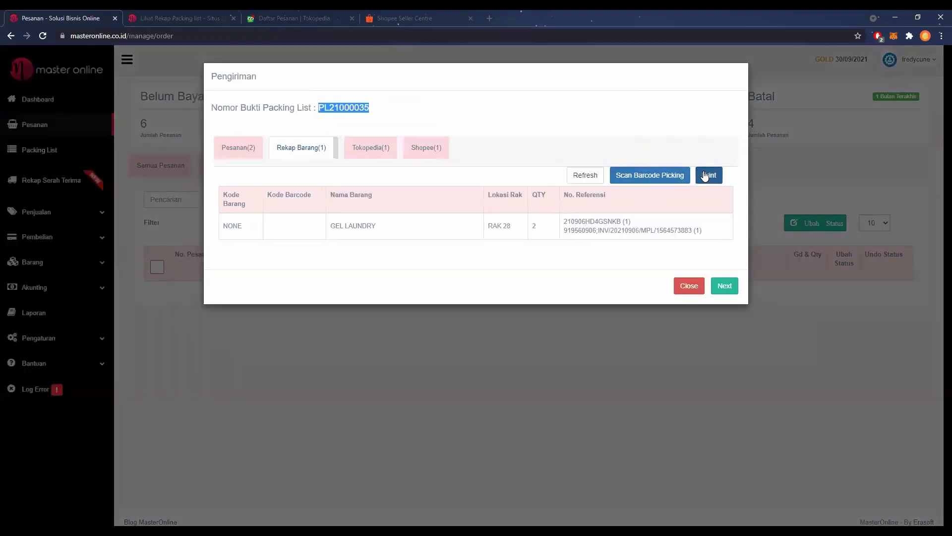
left_click(705, 175)
left_click(415, 137)
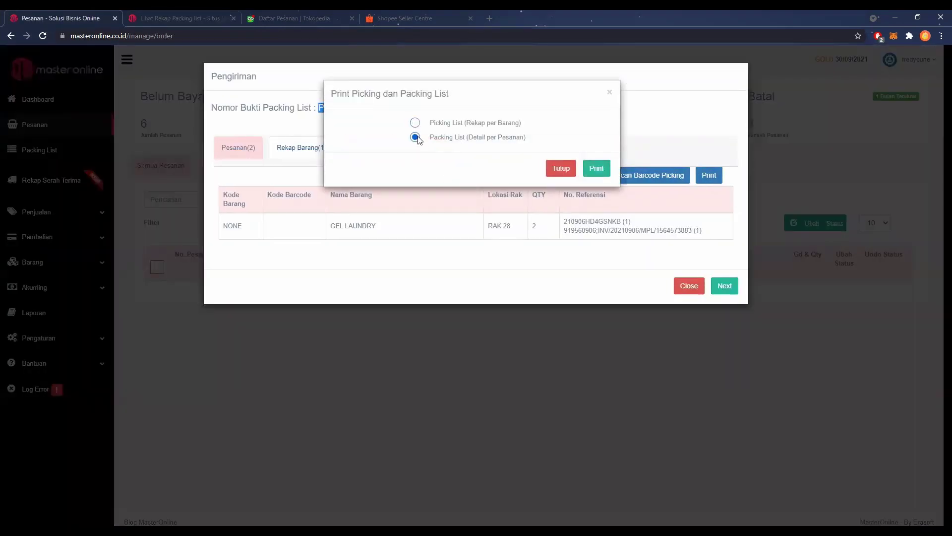
left_click(602, 169)
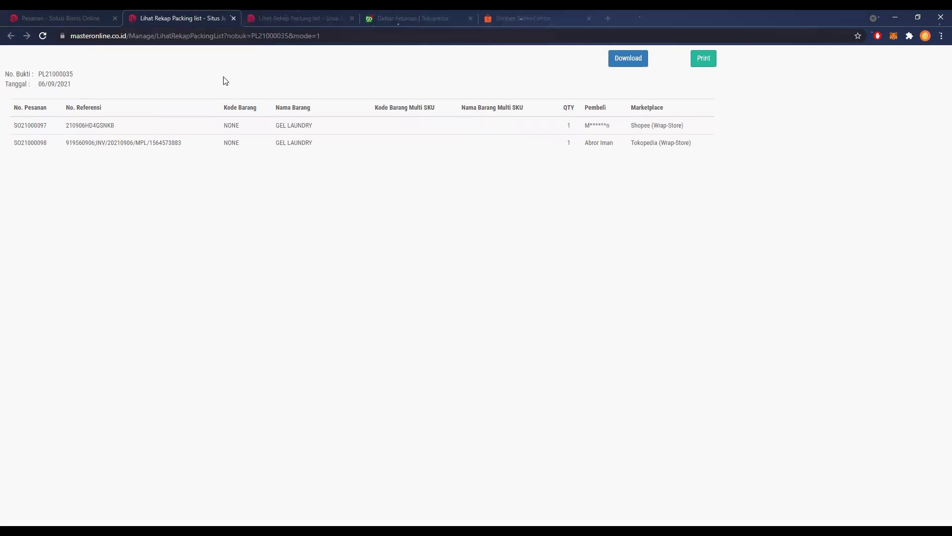
left_click_drag(47, 125, 24, 144)
left_click(47, 149)
left_click(332, 168)
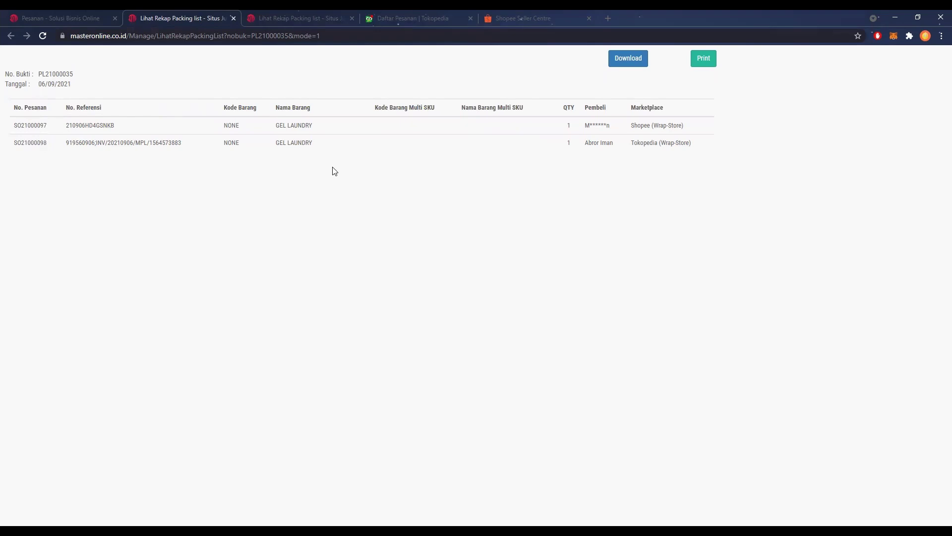
left_click(14, 14)
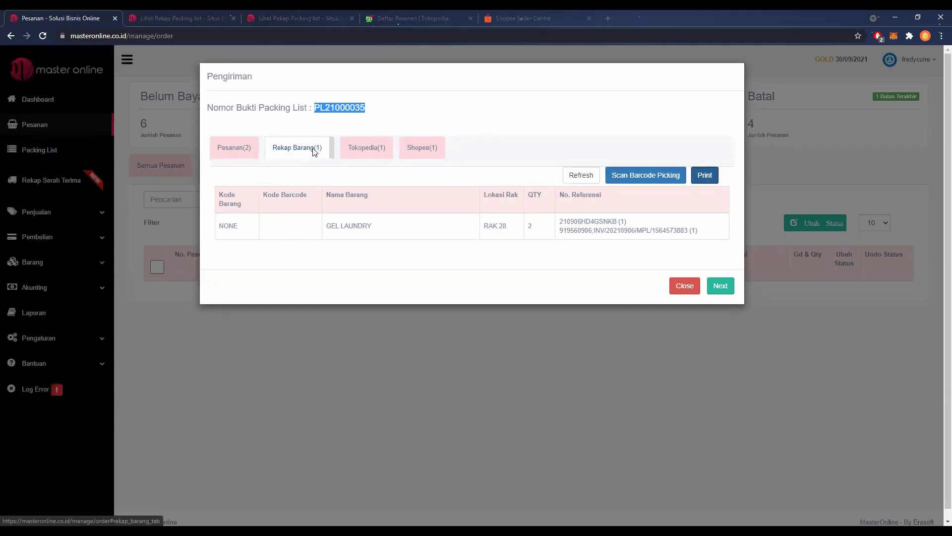
Step: Select all Tokopedia orders in the shipment dialog and run Get Kode Booking for them
left_click(364, 148)
left_click(399, 149)
left_click(389, 149)
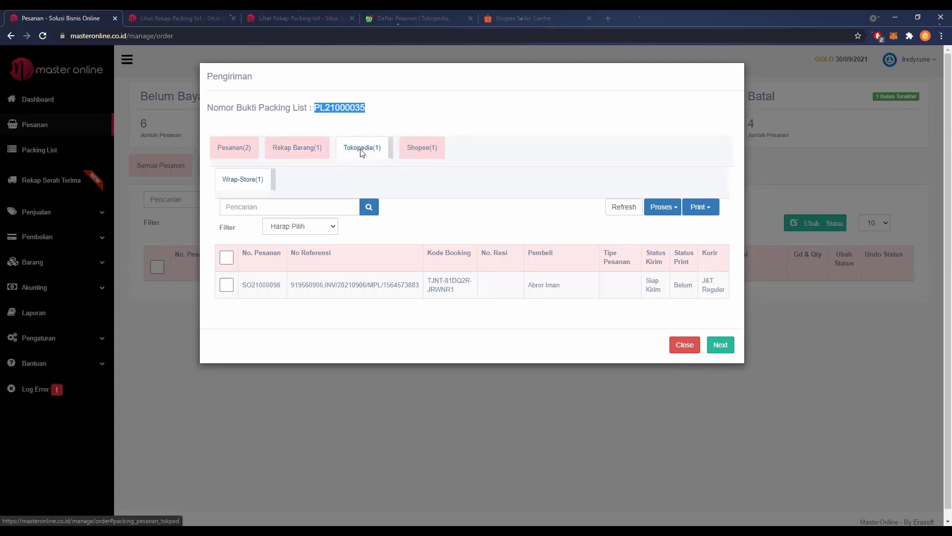
left_click(227, 258)
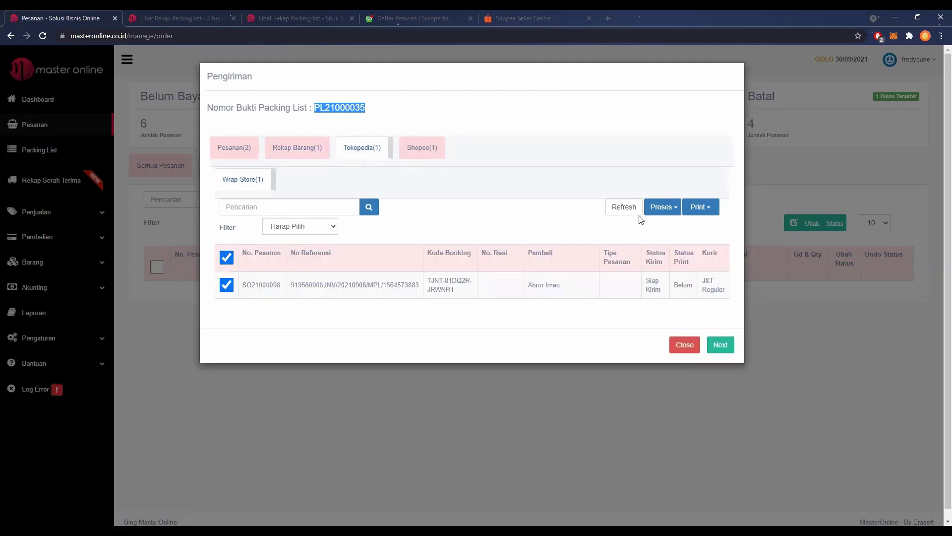
left_click(660, 211)
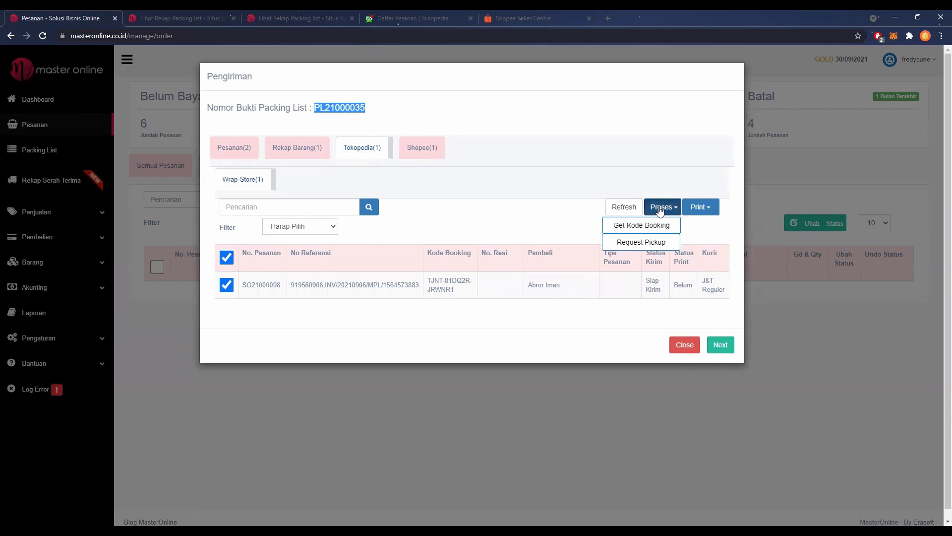
left_click(642, 226)
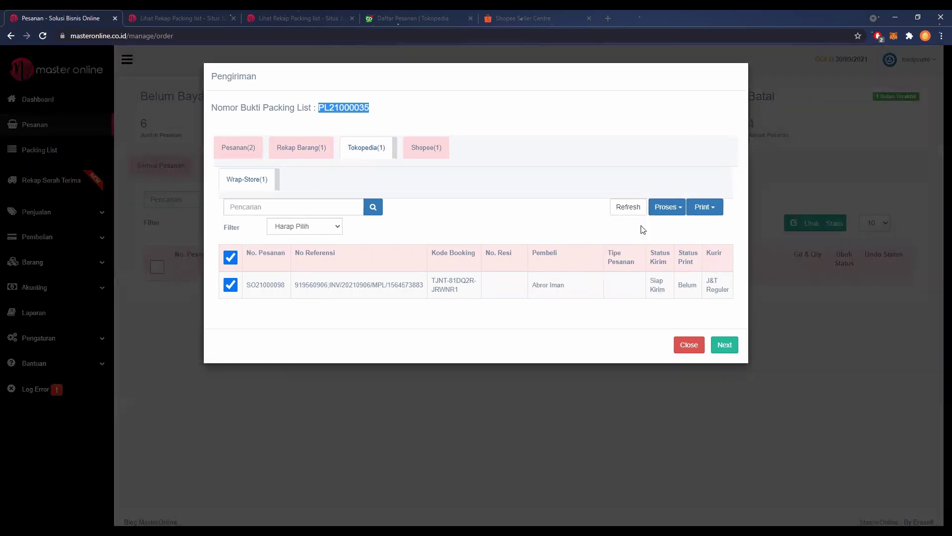
left_click(589, 175)
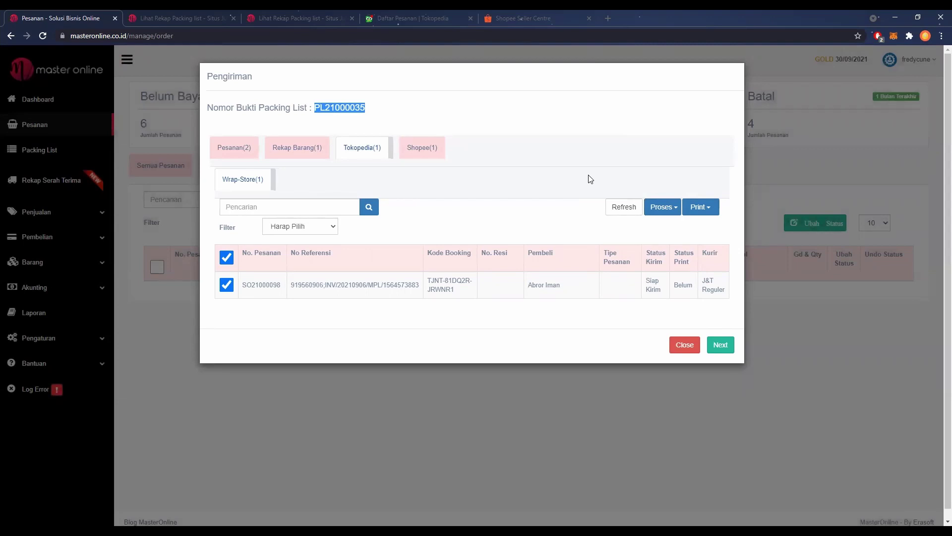
Step: Check the Tokopedia order's Kode Booking and Status Kirim in the shipment list
left_click_drag(454, 289, 428, 281)
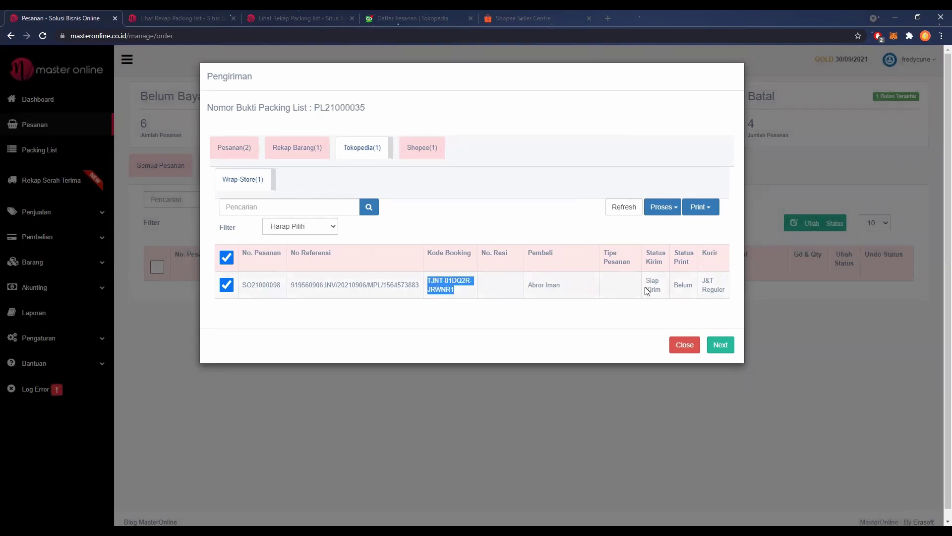
triple_click(662, 292)
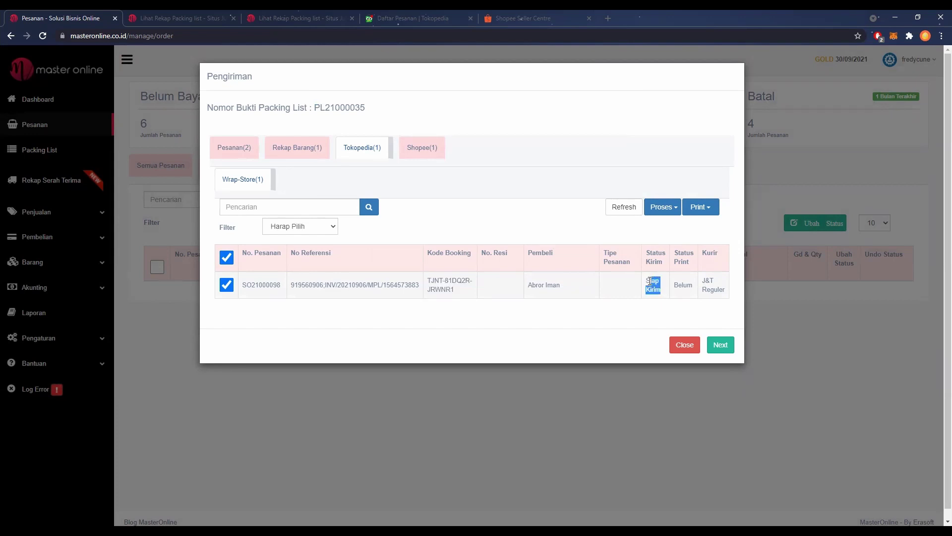
left_click(661, 291)
left_click_drag(661, 291, 647, 279)
Step: Generate the Label Marketplace for the selected Tokopedia order, view it and return to the shipment dialog
left_click(709, 208)
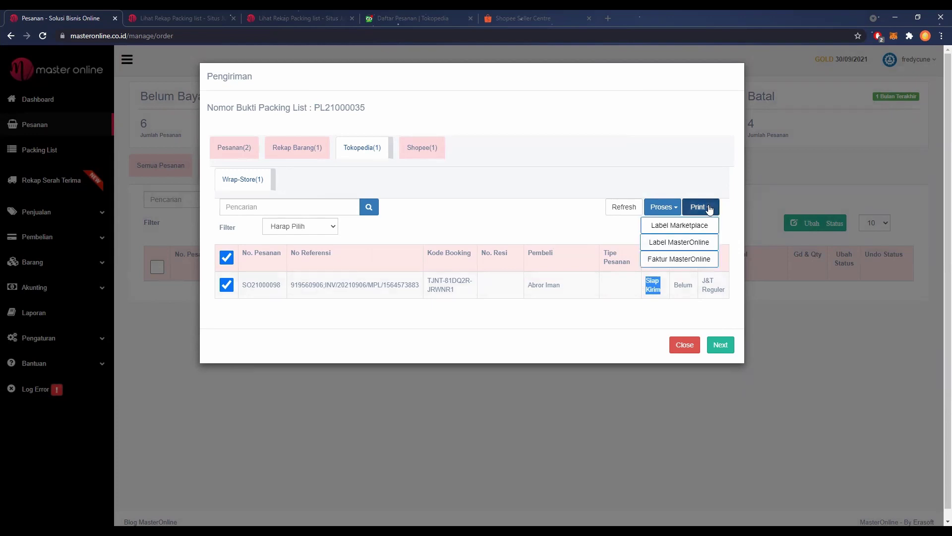
left_click(693, 229)
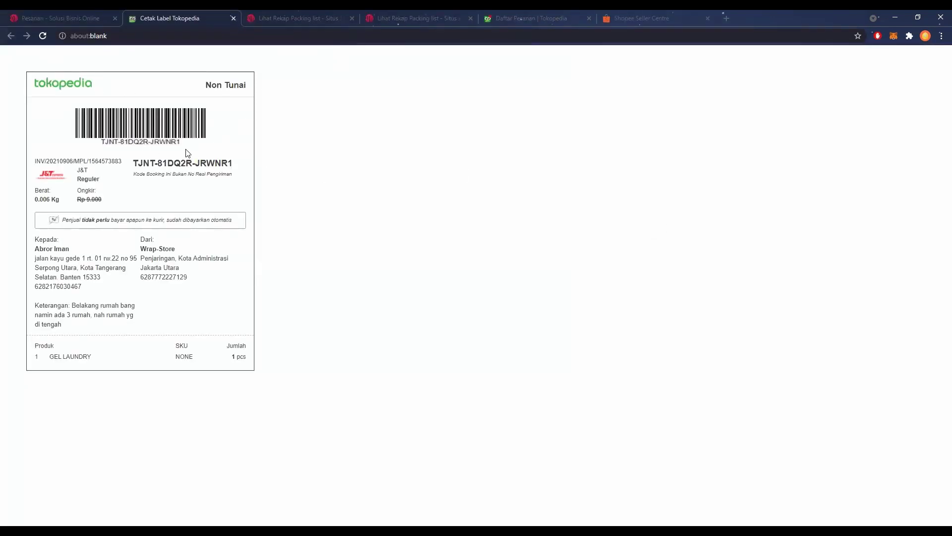
left_click(28, 15)
Step: Generate the Tokopedia order's Label MasterOnline with every label setting enabled, view it and return to the shipment dialog
left_click(697, 208)
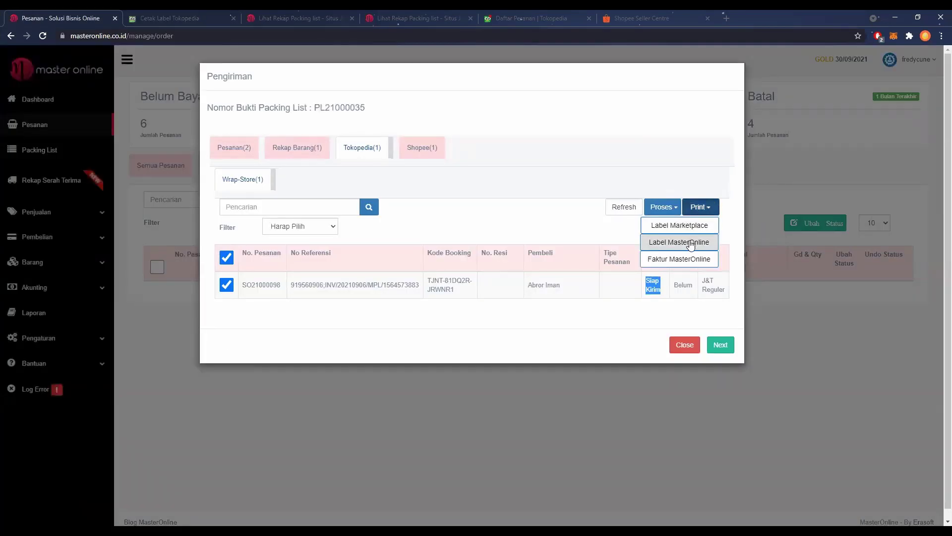
left_click(692, 243)
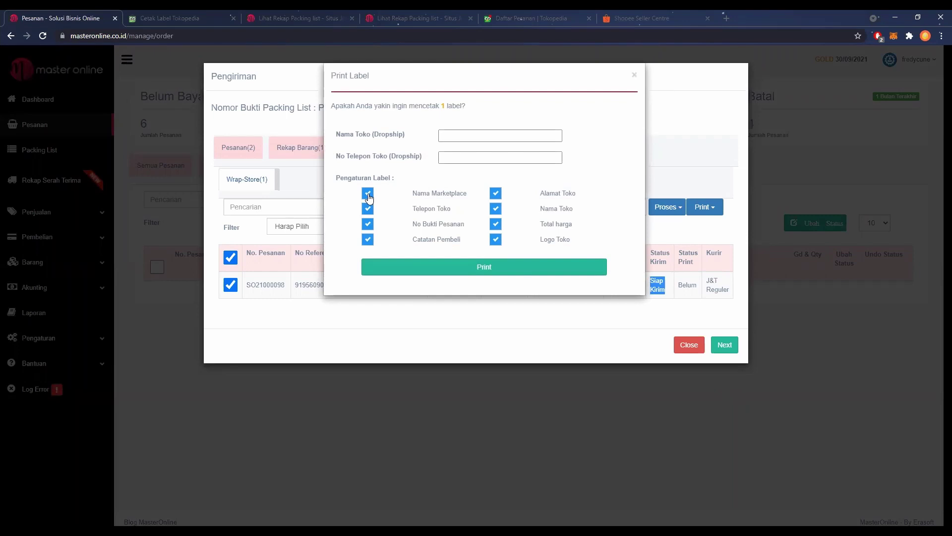
left_click(369, 196)
left_click(369, 195)
left_click(483, 270)
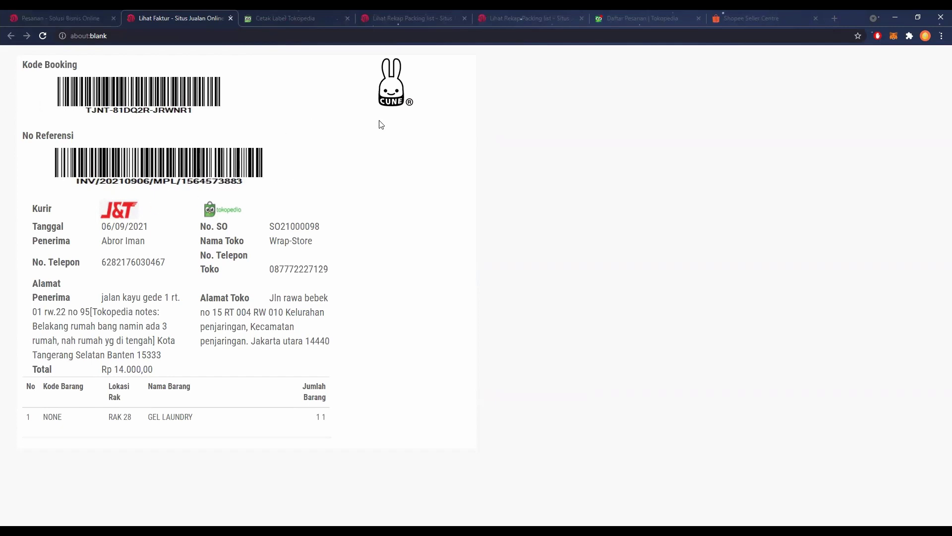
key("ctrl+shift+Tab")
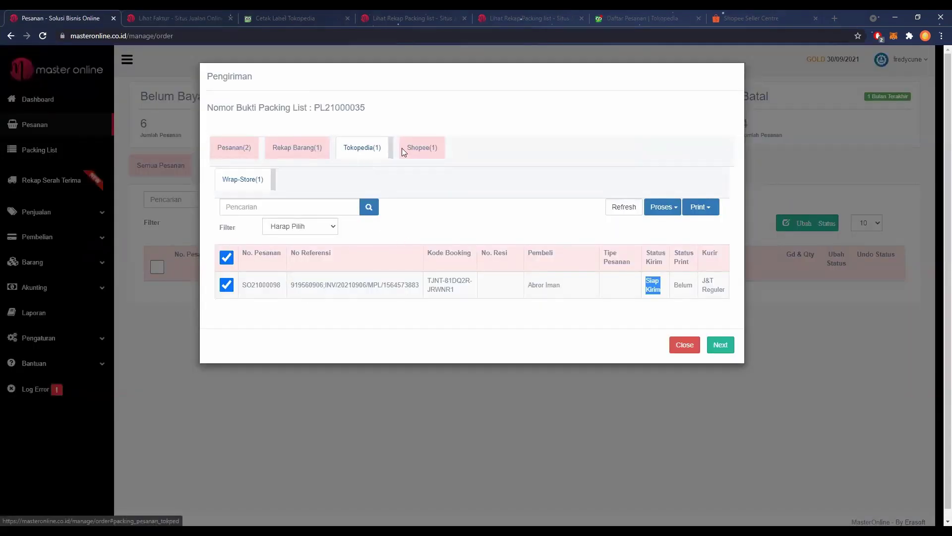
Step: Select all Shopee orders in the shipment dialog, choose the store's first pickup address and process them as Drop Off
left_click(415, 152)
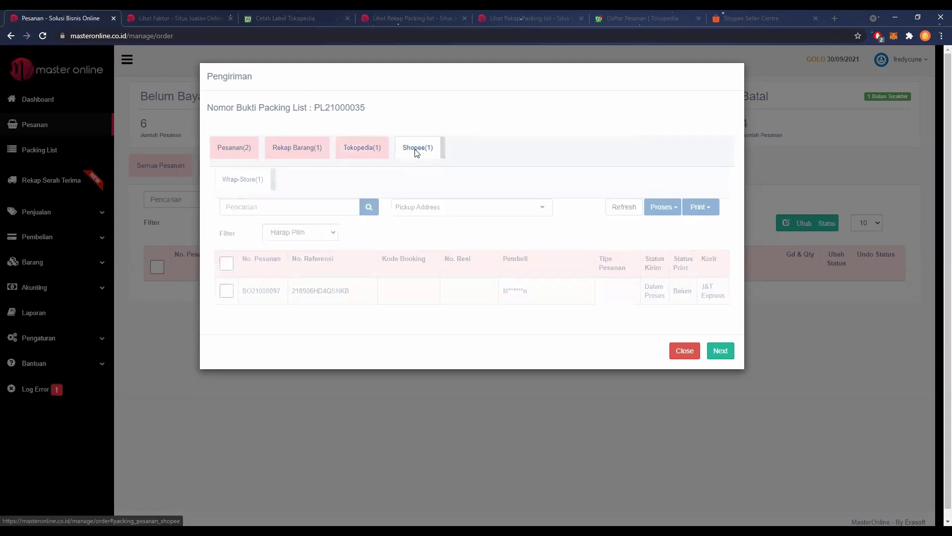
left_click(227, 266)
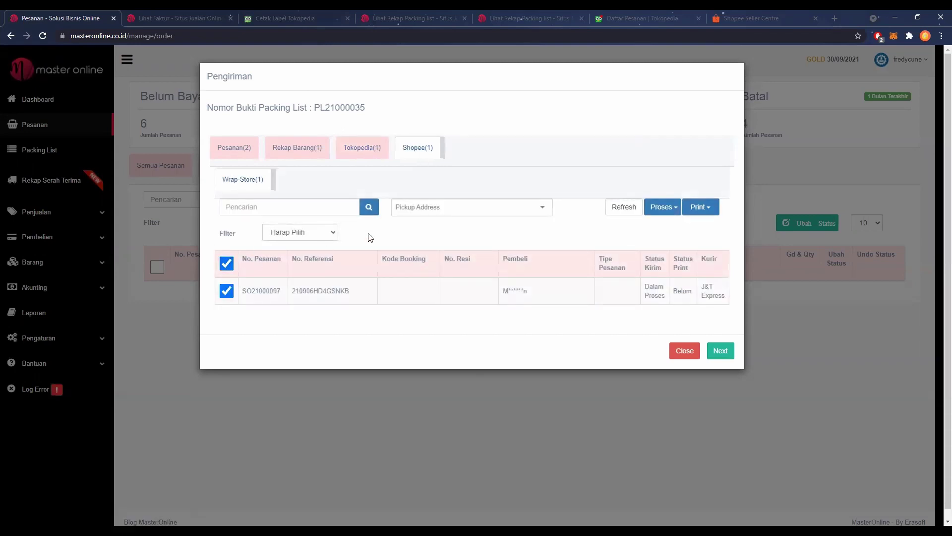
left_click(428, 211)
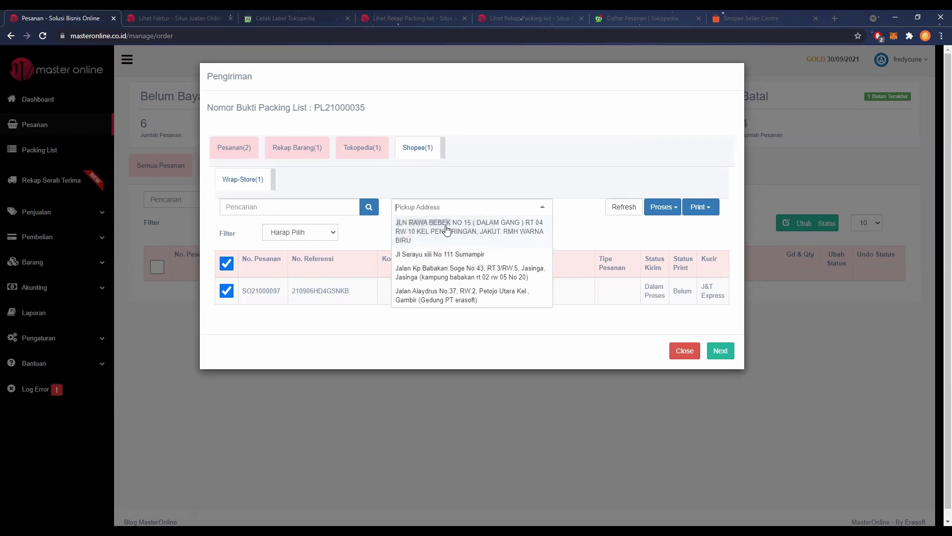
left_click(454, 228)
left_click(649, 212)
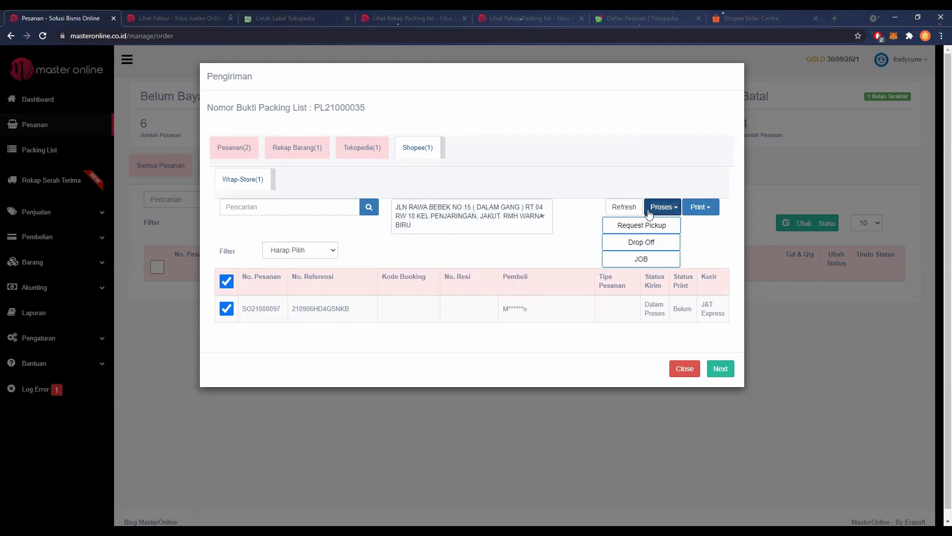
left_click(640, 242)
left_click(596, 148)
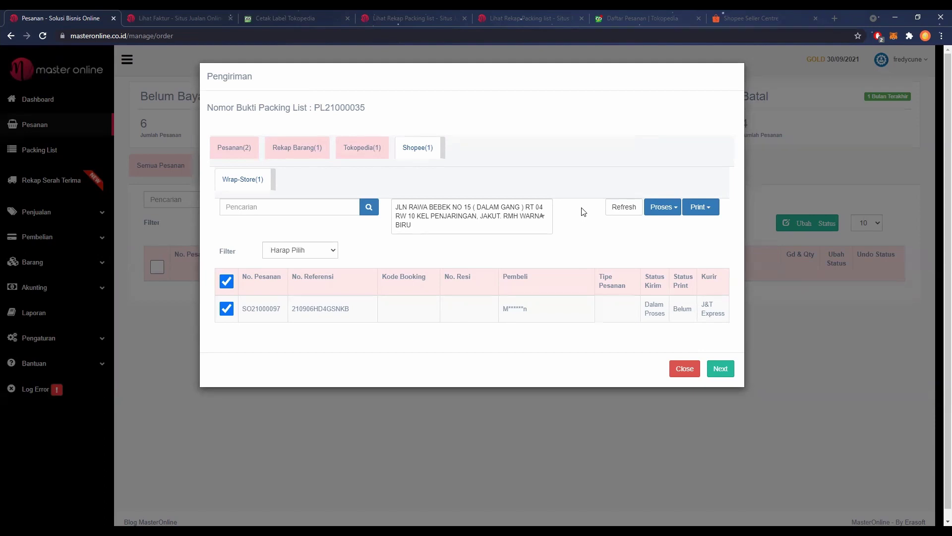
Step: Review the Tokopedia list, refresh the Shopee list and check the Shopee order's No. Resi and Status Kirim
left_click(378, 148)
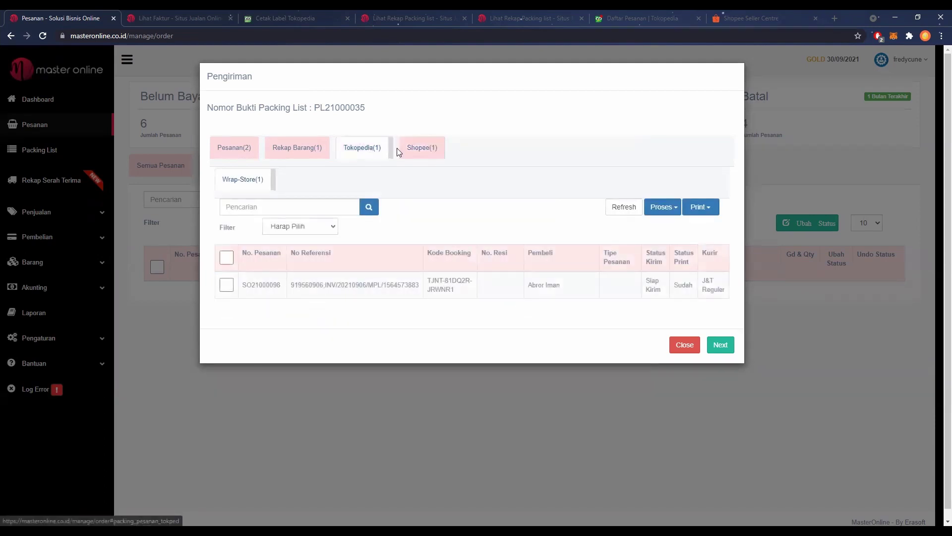
left_click(419, 150)
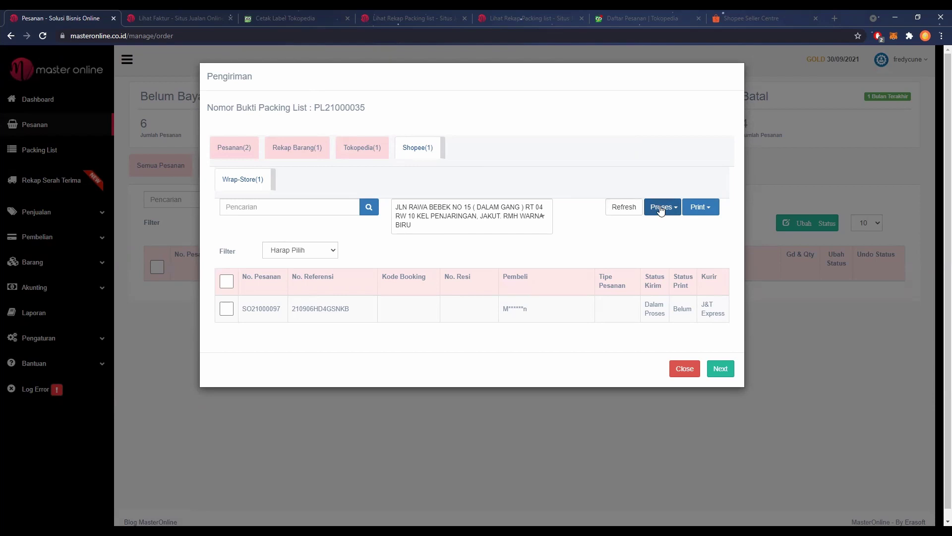
left_click(631, 210)
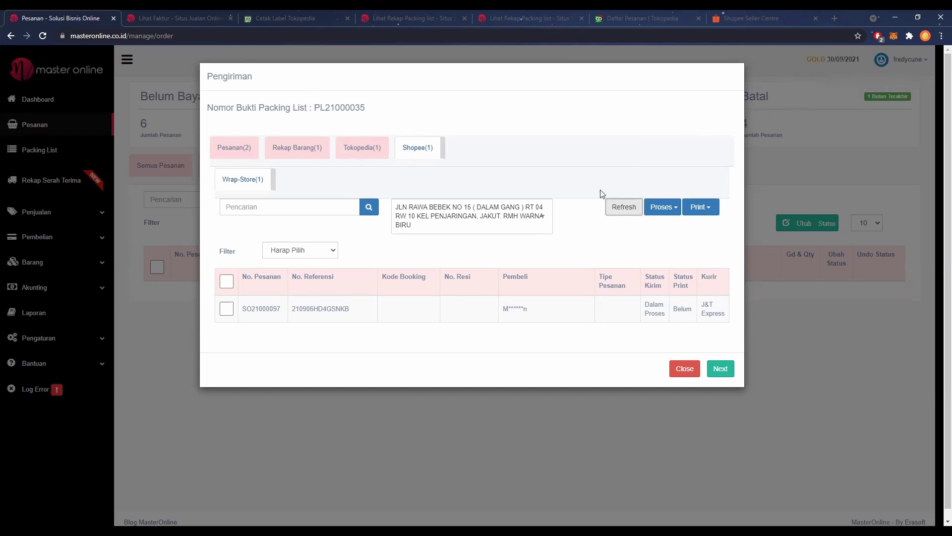
left_click(613, 198)
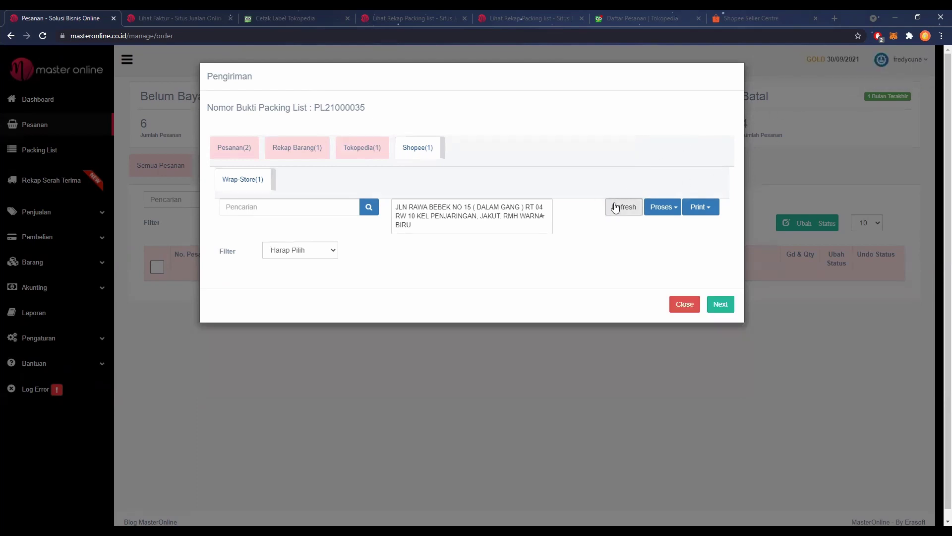
left_click_drag(451, 311, 440, 312)
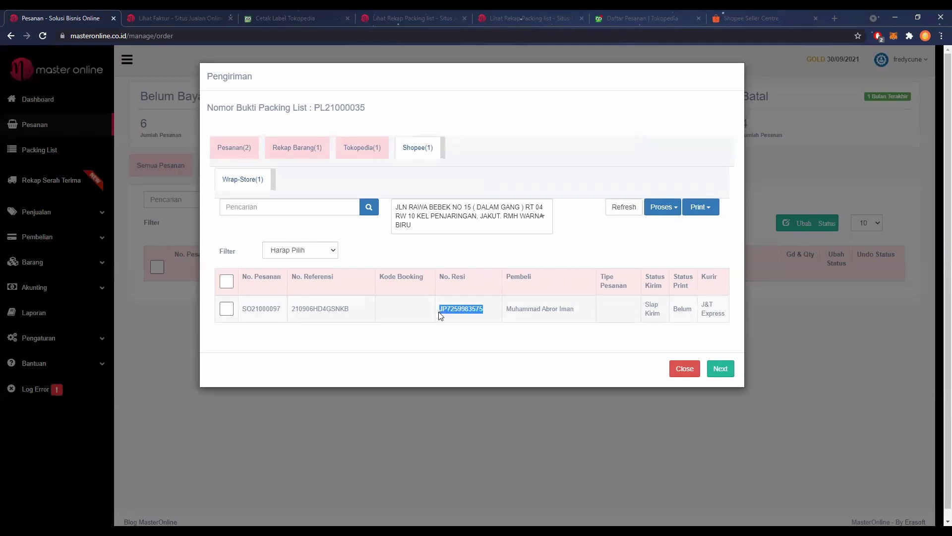
left_click_drag(663, 318, 647, 306)
Step: Select the Shopee order, generate its Label Marketplace, view the shipping document and close both it and the print dialog
left_click(706, 211)
left_click(697, 225)
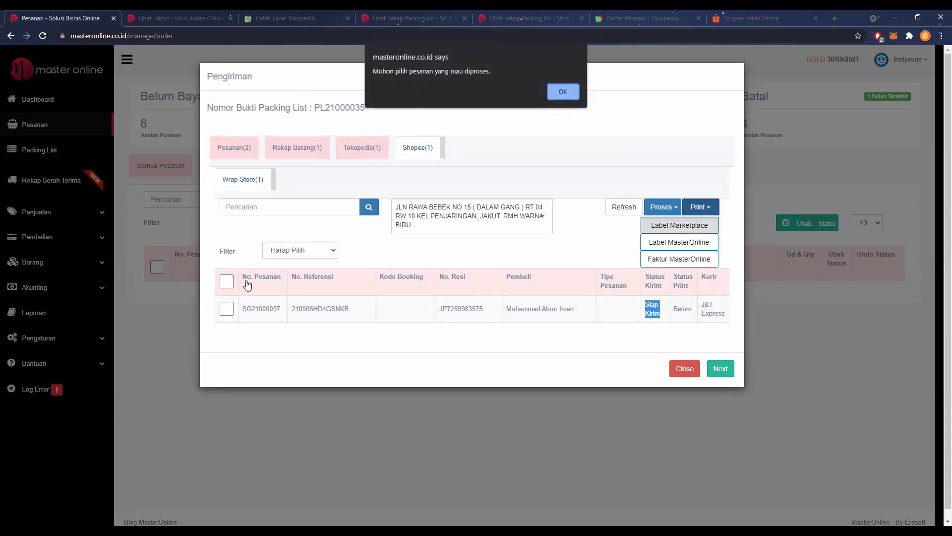
left_click(563, 92)
left_click(226, 281)
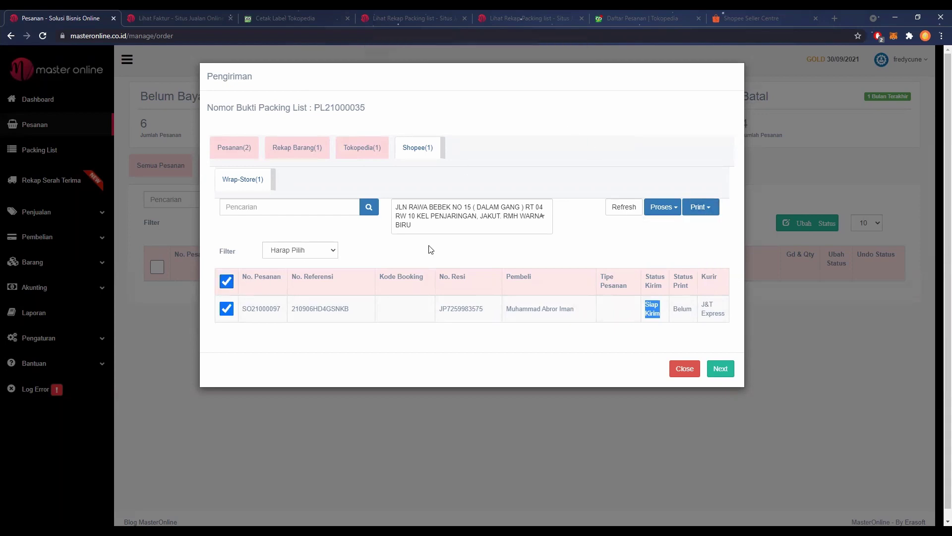
left_click(709, 209)
left_click(696, 222)
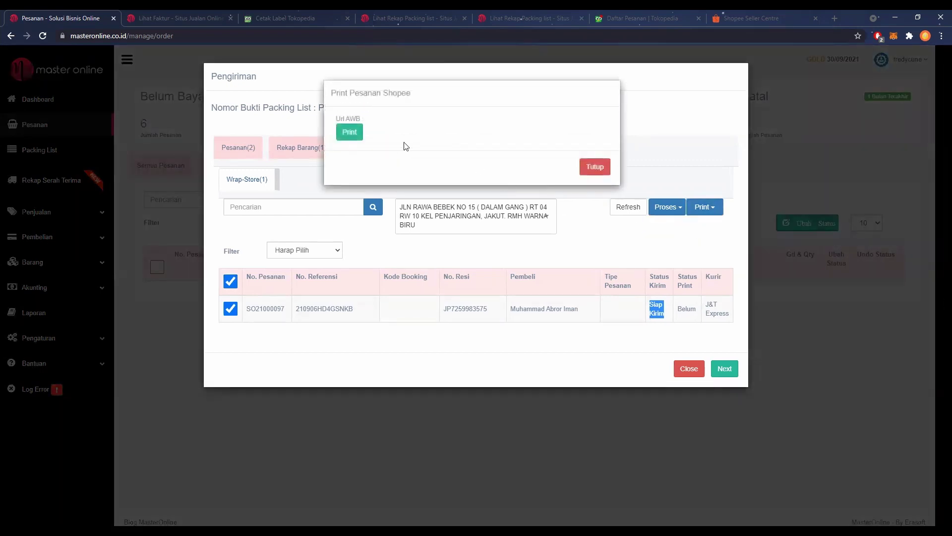
left_click(355, 132)
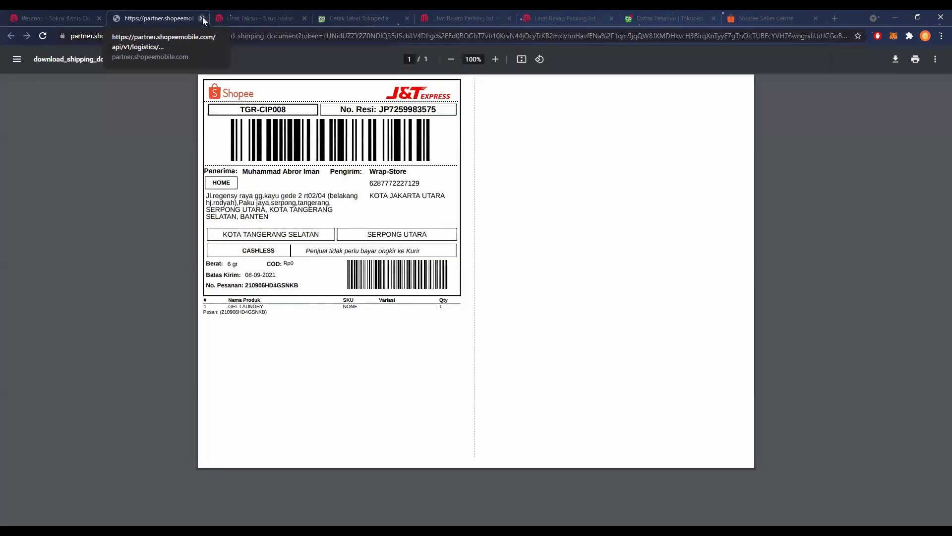
left_click(202, 17)
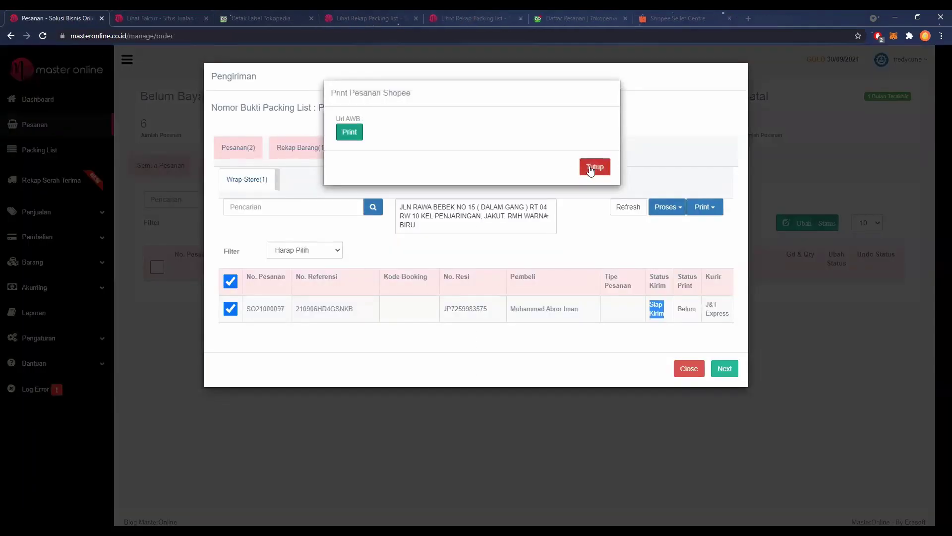
left_click(593, 167)
Step: Generate the Shopee order's Label MasterOnline with every label setting enabled and return to the shipment dialog
left_click(700, 207)
left_click(708, 242)
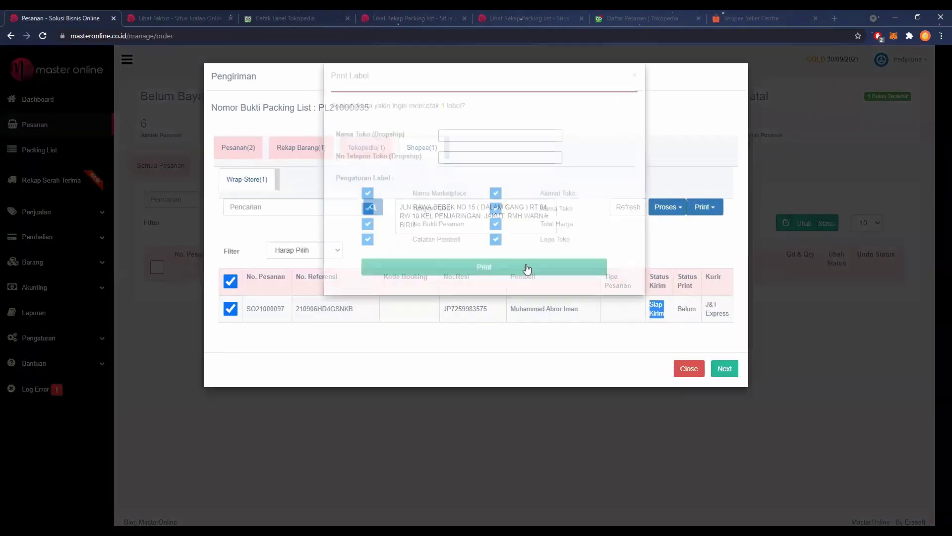
left_click(455, 266)
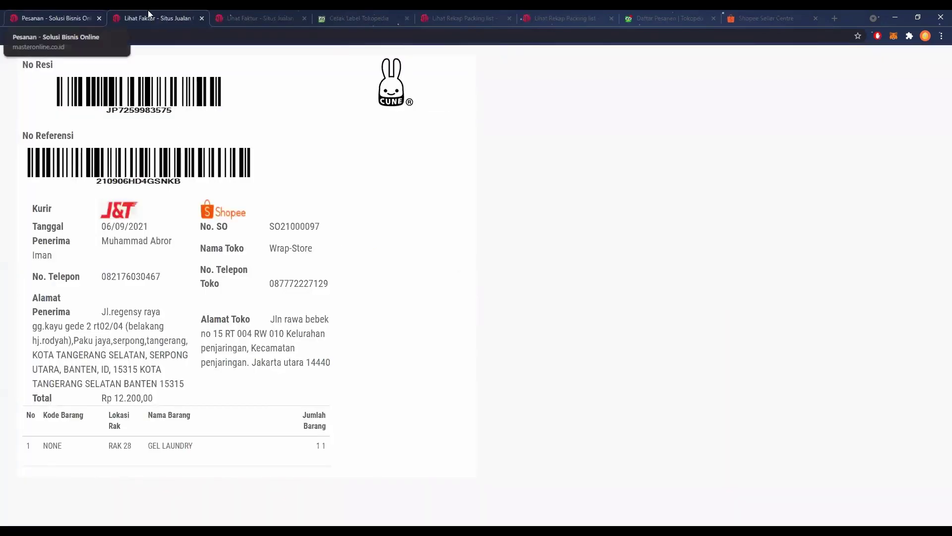
left_click(61, 15)
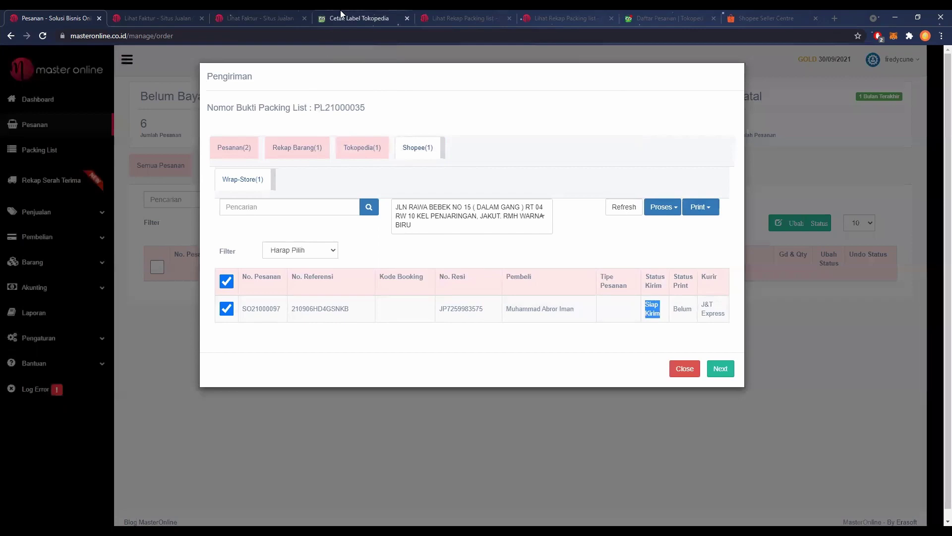
Step: Switch to Tokopedia Seller, reload the Siap Dikirim orders and check the order's Kode Booking and print status
left_click(652, 10)
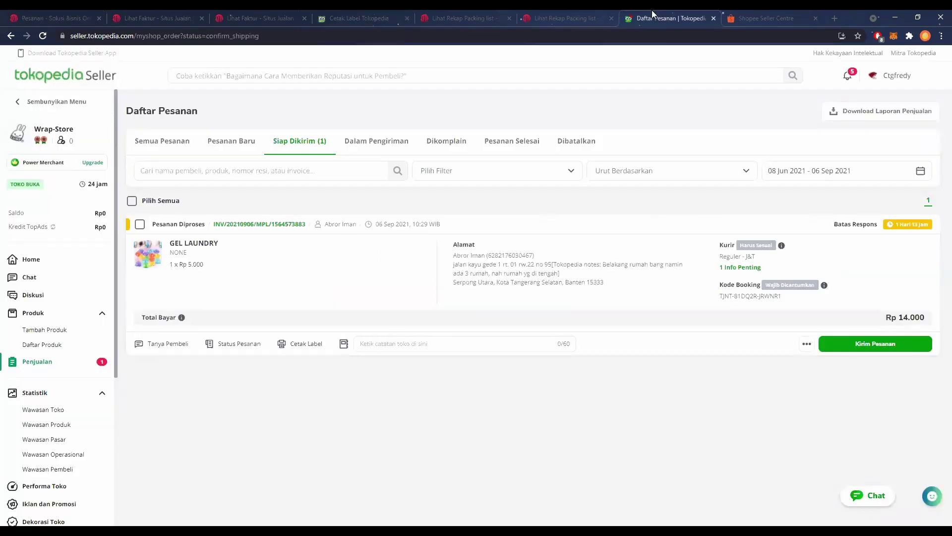
key("F5")
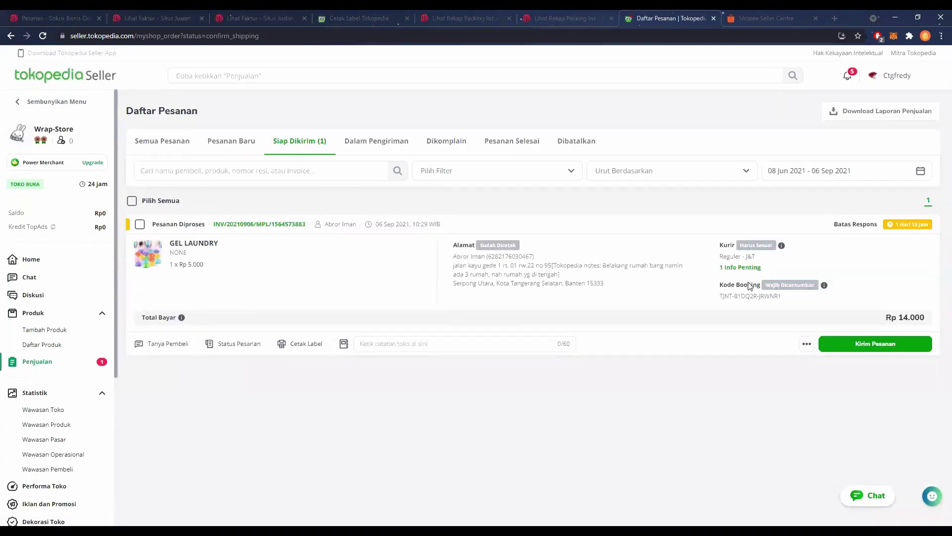
left_click_drag(782, 298, 718, 301)
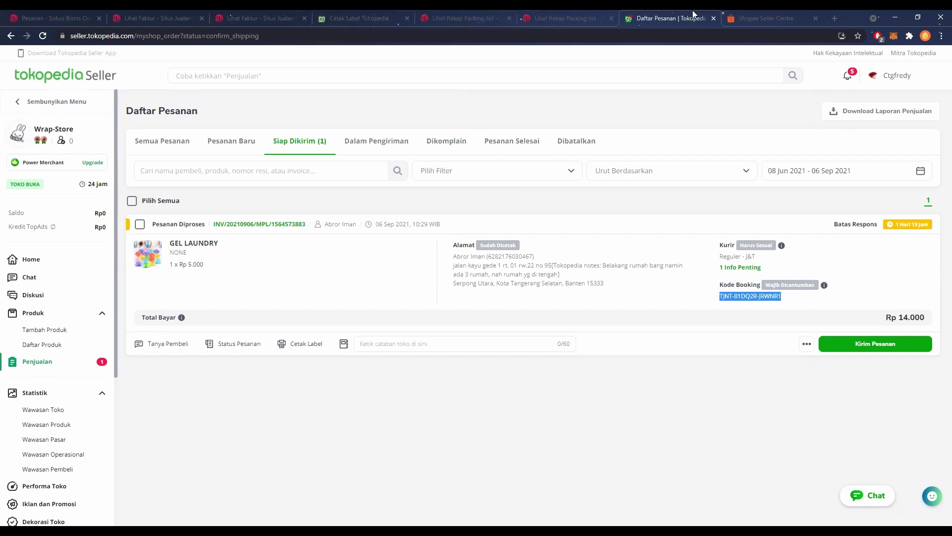
Step: Switch to Shopee Seller Centre, reload the shipment page and view the Telah diproses orders under Perlu Dikirim
left_click(750, 10)
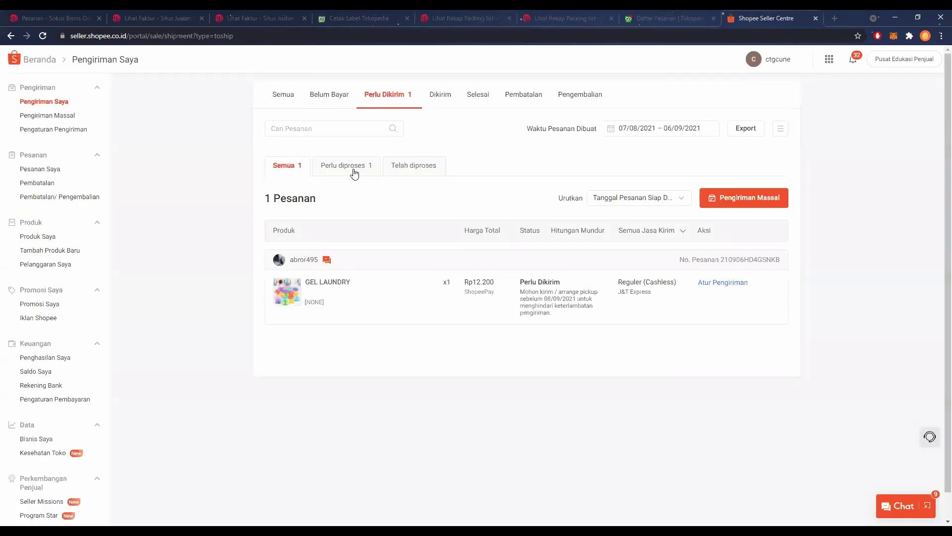
key("F5")
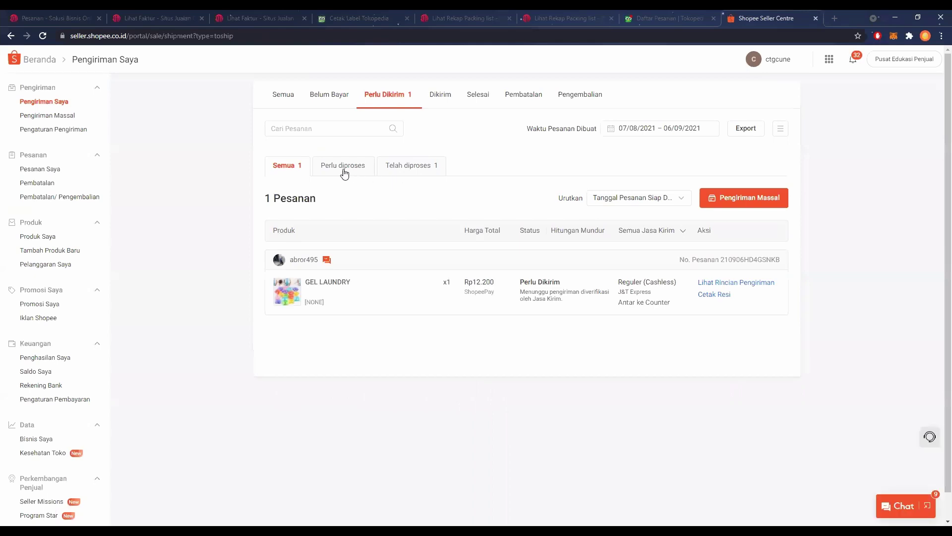
left_click(395, 170)
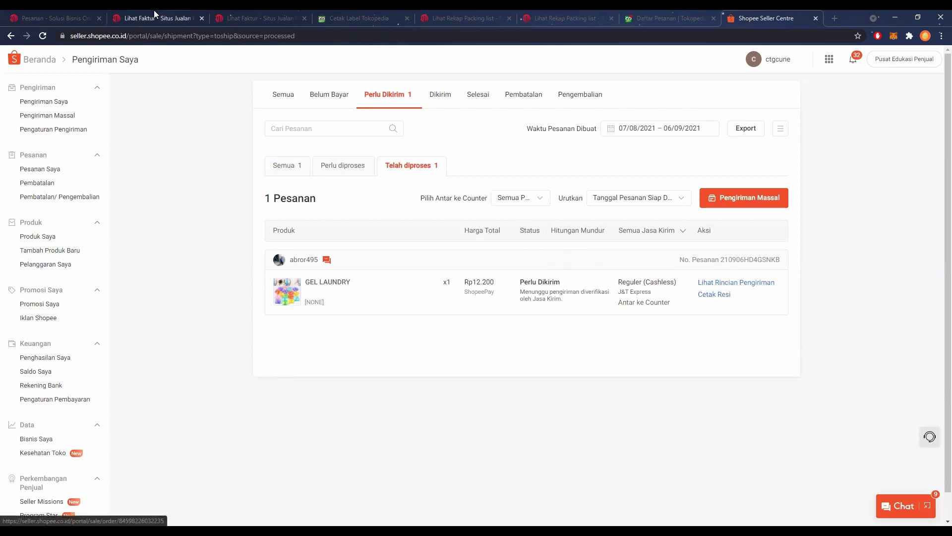
Step: Return to Master Online, look over the Tokopedia and Shopee shipment lists and close the Pengiriman dialog
left_click(54, 18)
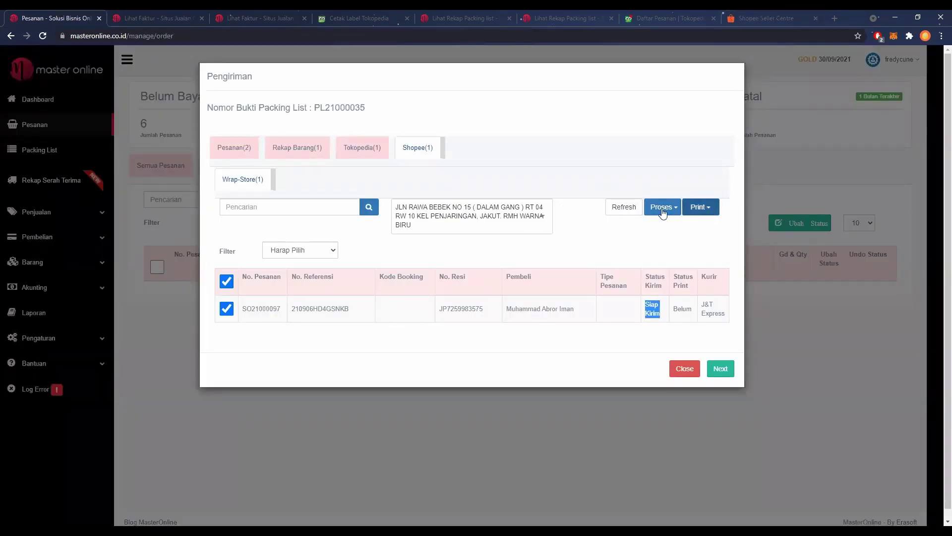
left_click(360, 150)
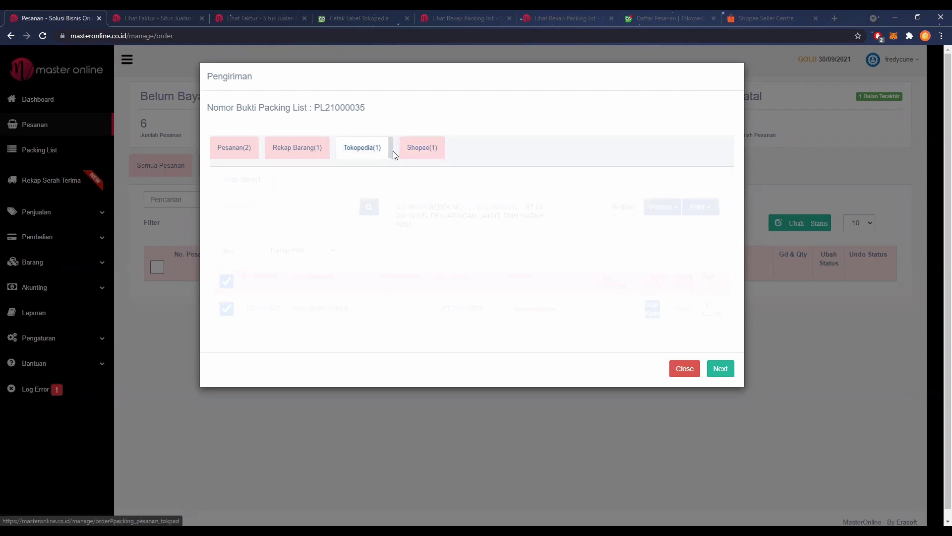
left_click(399, 149)
left_click(685, 368)
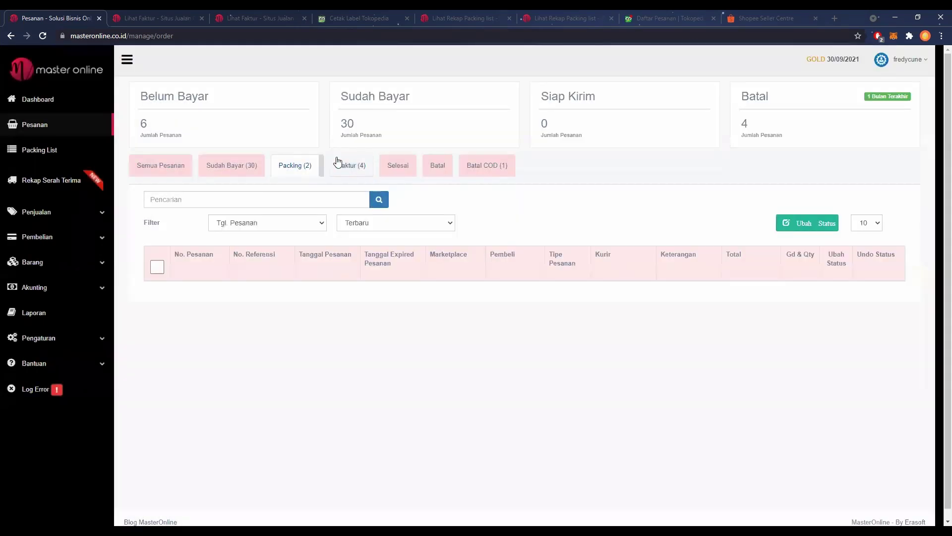
Step: Open and refresh the Faktur order list and select the newest Shopee and Tokopedia orders
left_click(354, 172)
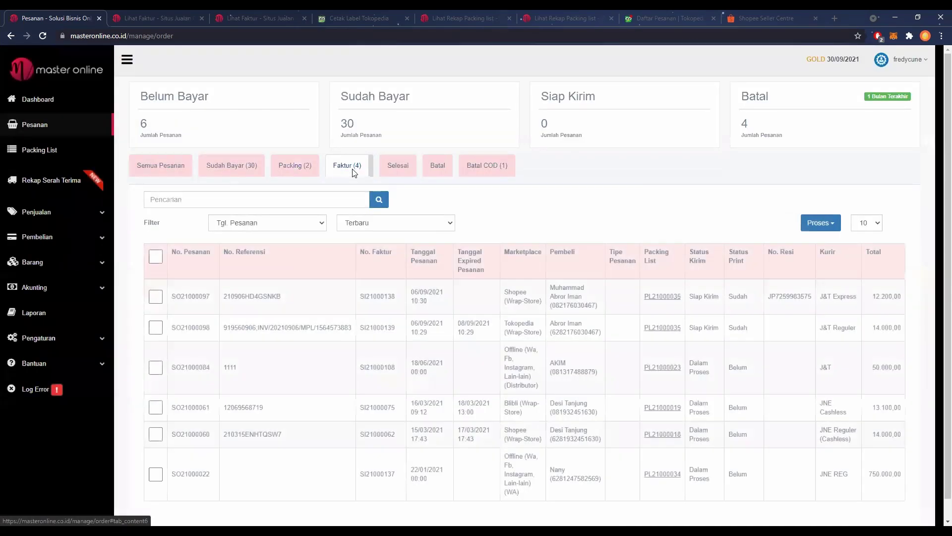
left_click(352, 171)
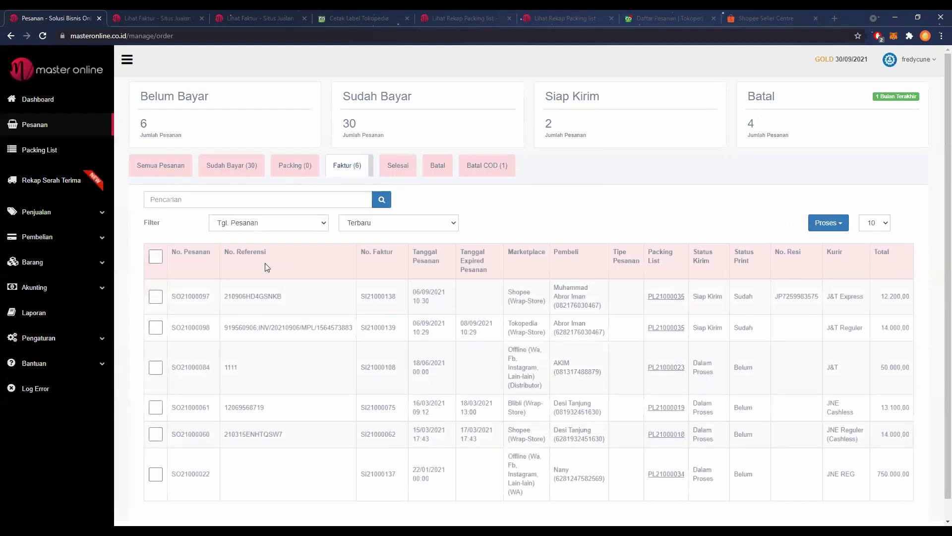
left_click(155, 297)
left_click(156, 329)
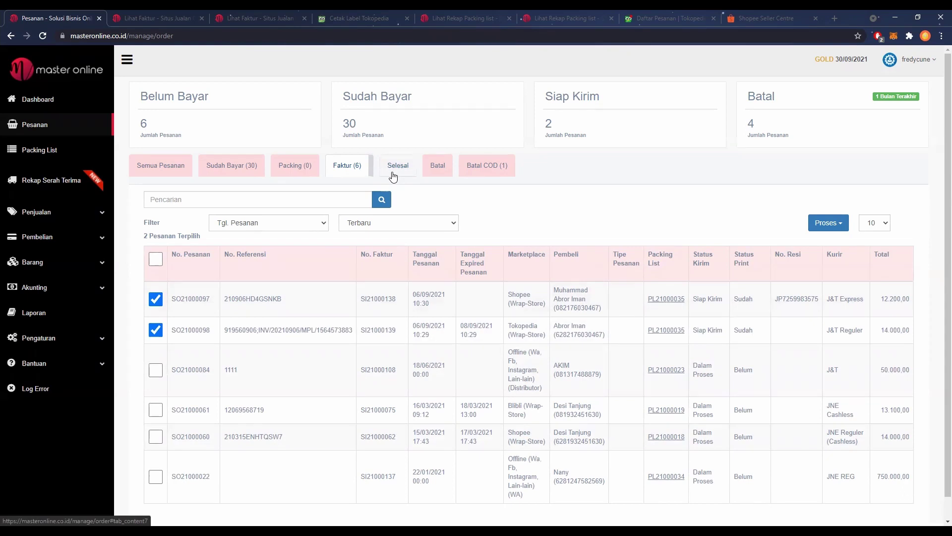
Step: Filter the Faktur orders by Status Kirim, going through Dalam Proses and Gagal Proses and ending on Siap Kirim
left_click(255, 228)
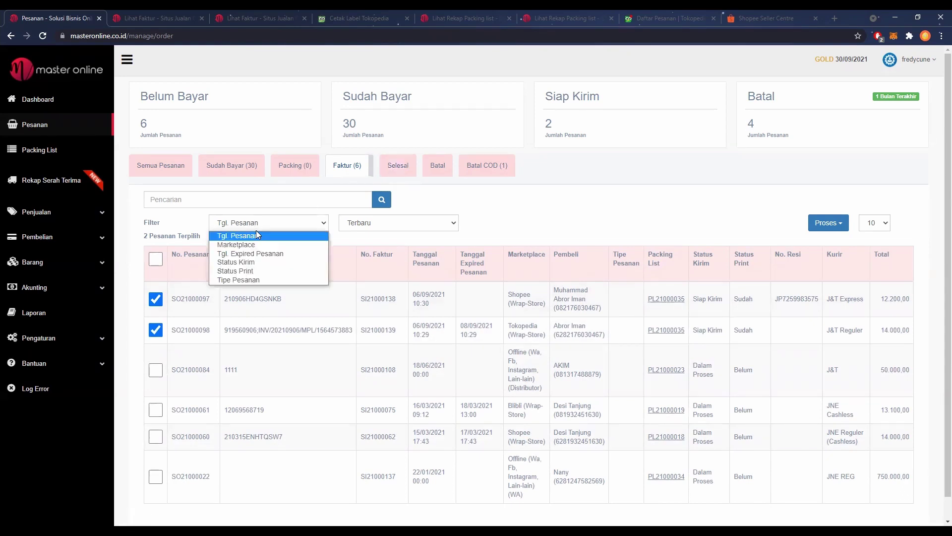
left_click(262, 262)
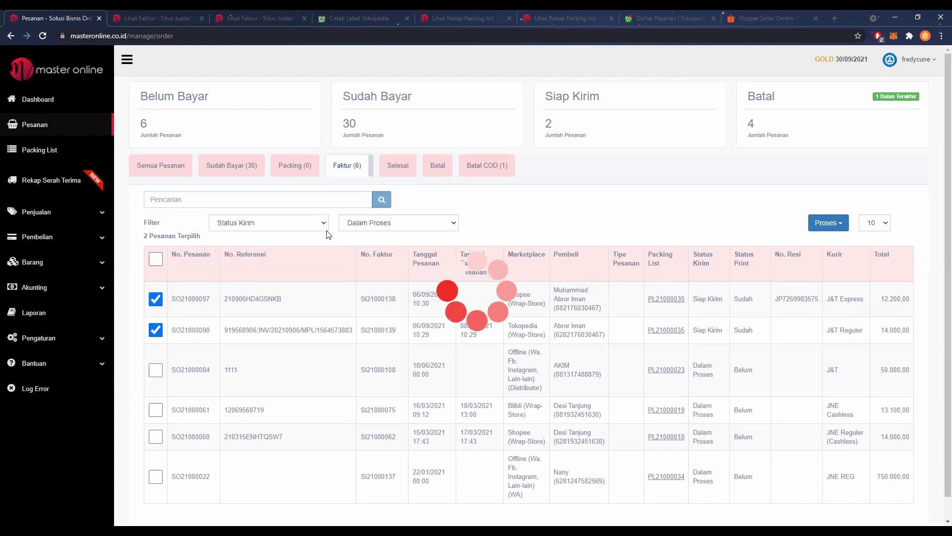
left_click(371, 225)
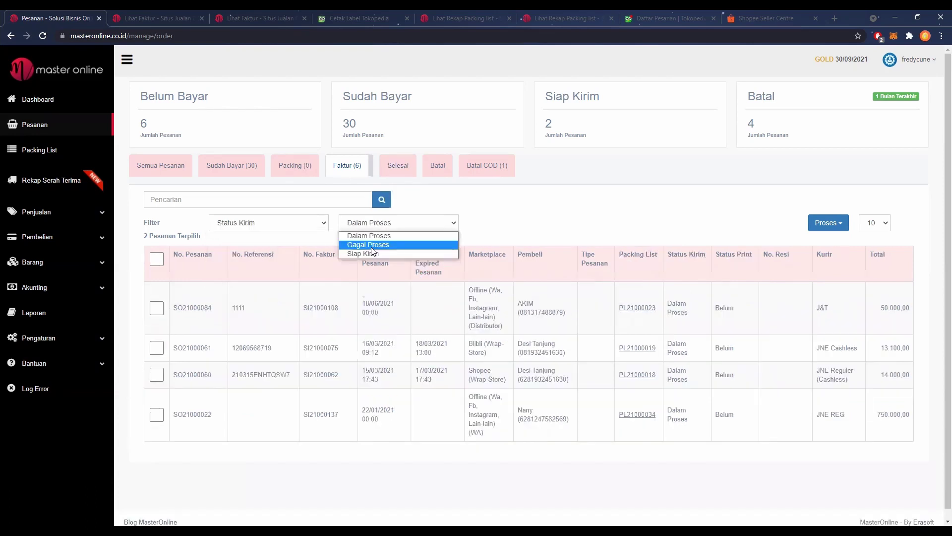
left_click(373, 245)
left_click(385, 227)
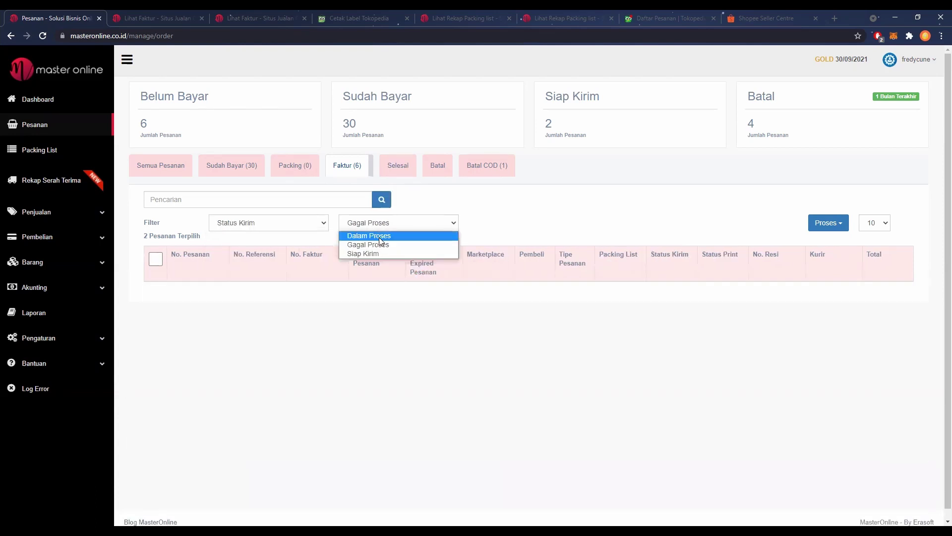
left_click(382, 236)
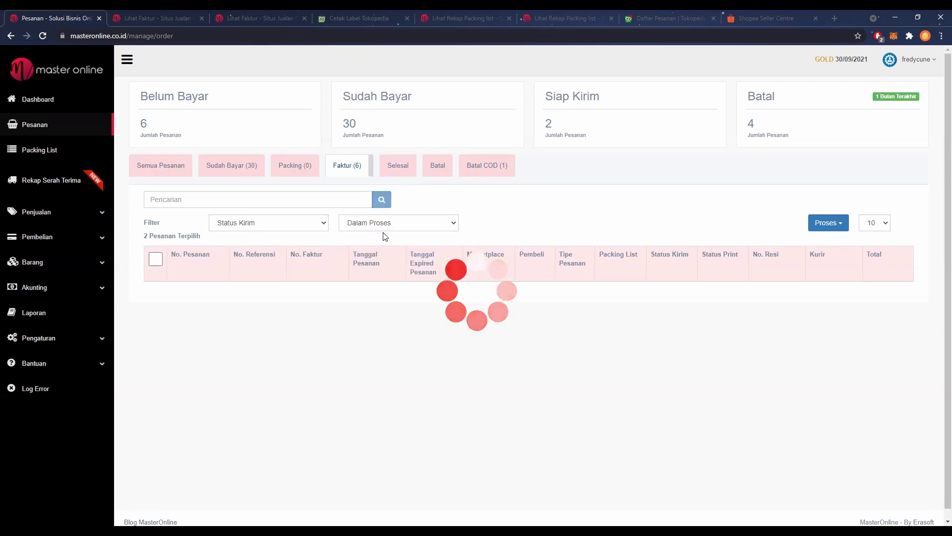
left_click(387, 228)
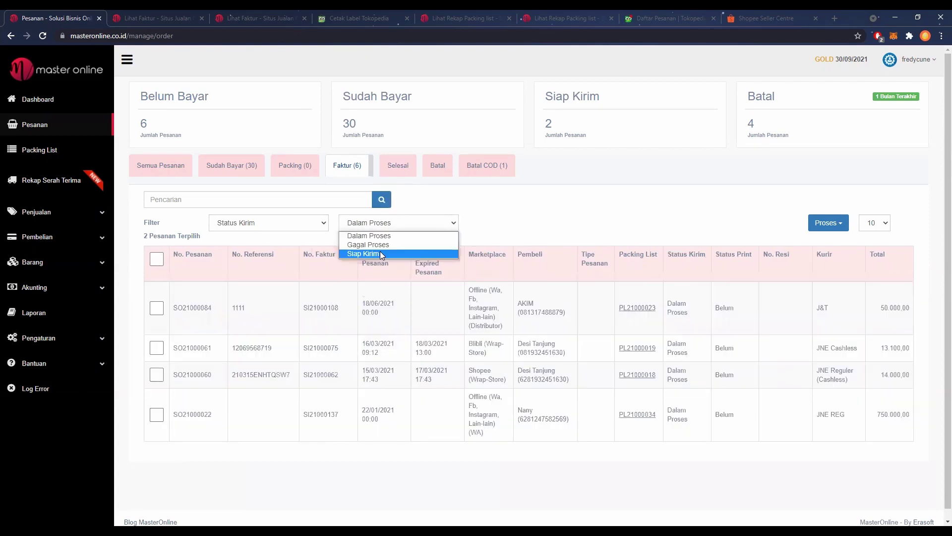
left_click(380, 253)
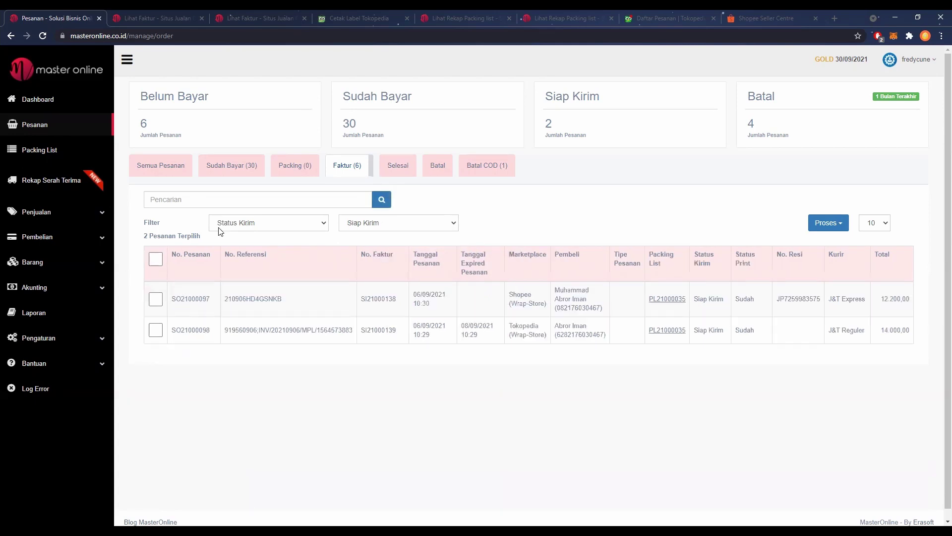
Step: Filter the Faktur orders by Status Print with the value Belum and check the available print statuses
left_click(247, 224)
left_click(245, 269)
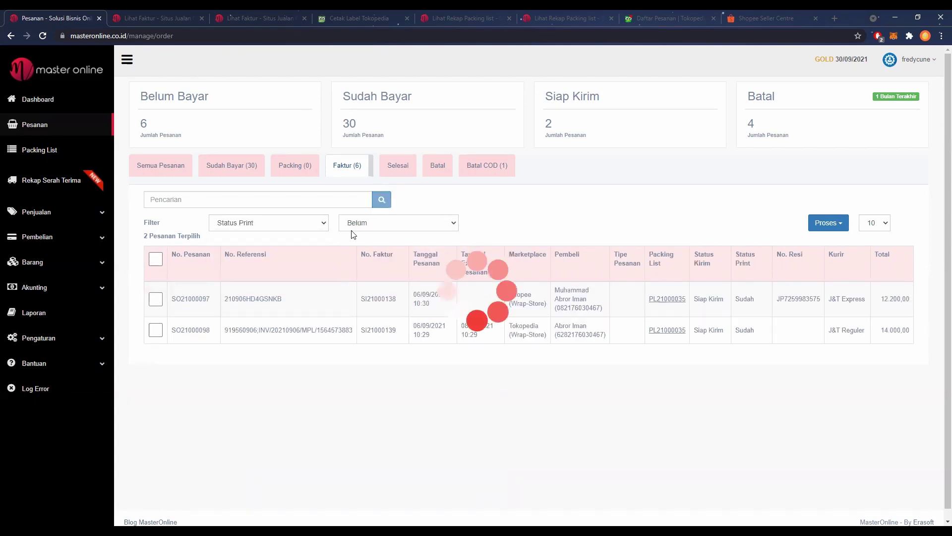
left_click(367, 228)
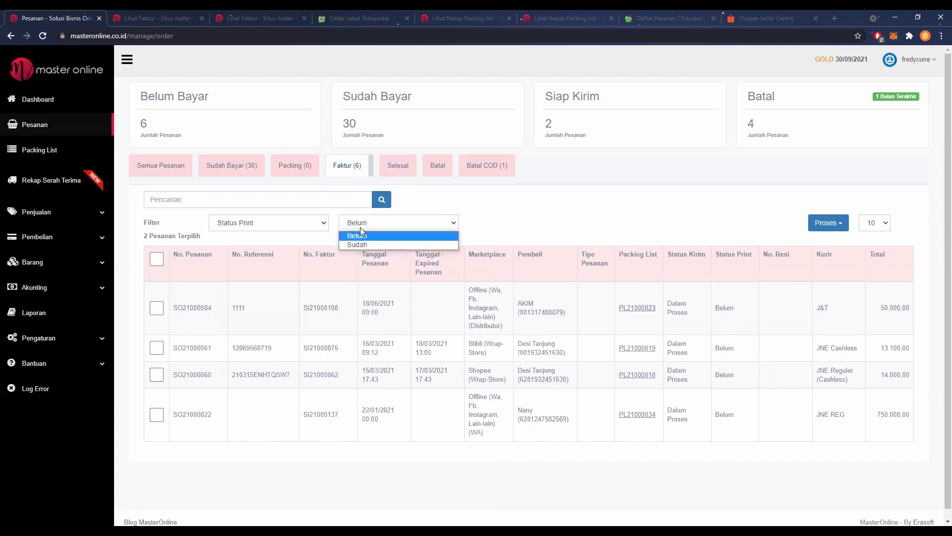
left_click(360, 229)
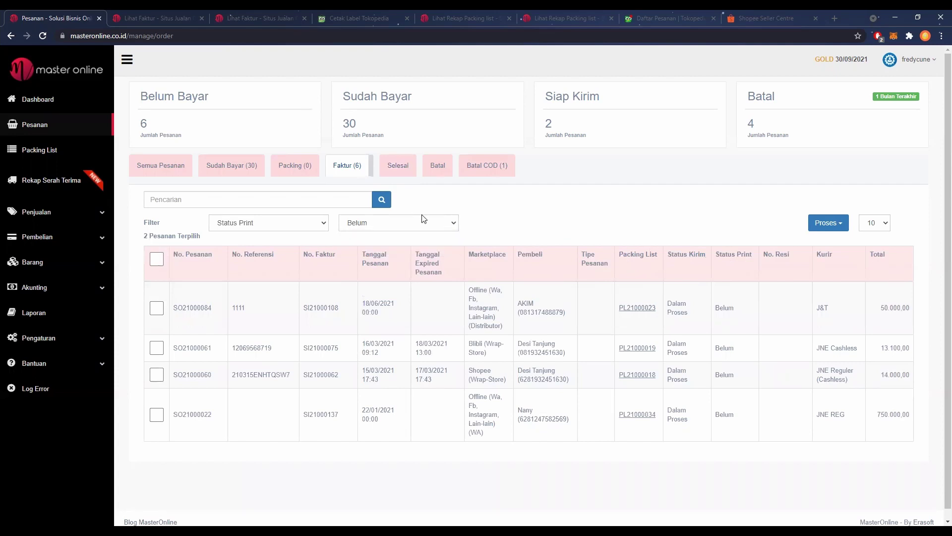
Step: Review the Selesai, Batal and Batal COD order lists, including the cancellation reasons and available order actions
left_click(395, 170)
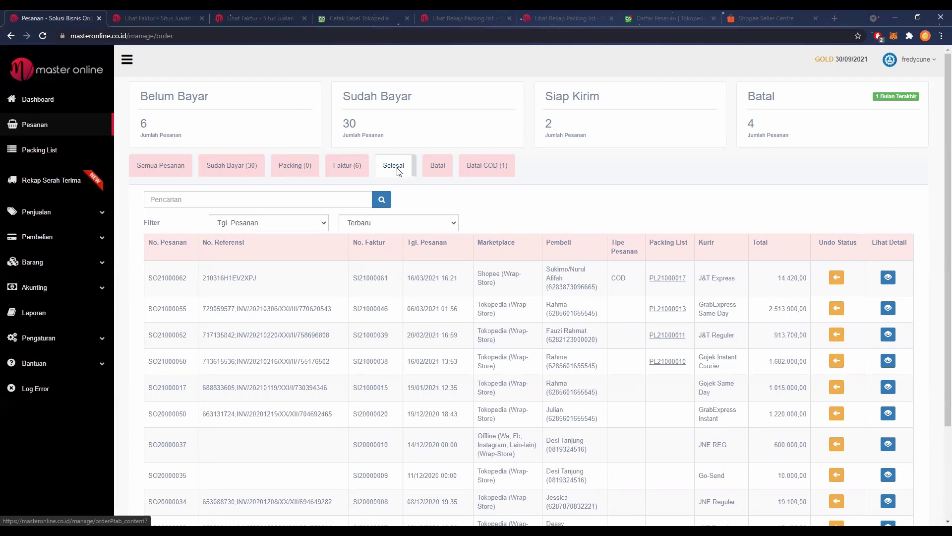
left_click(433, 166)
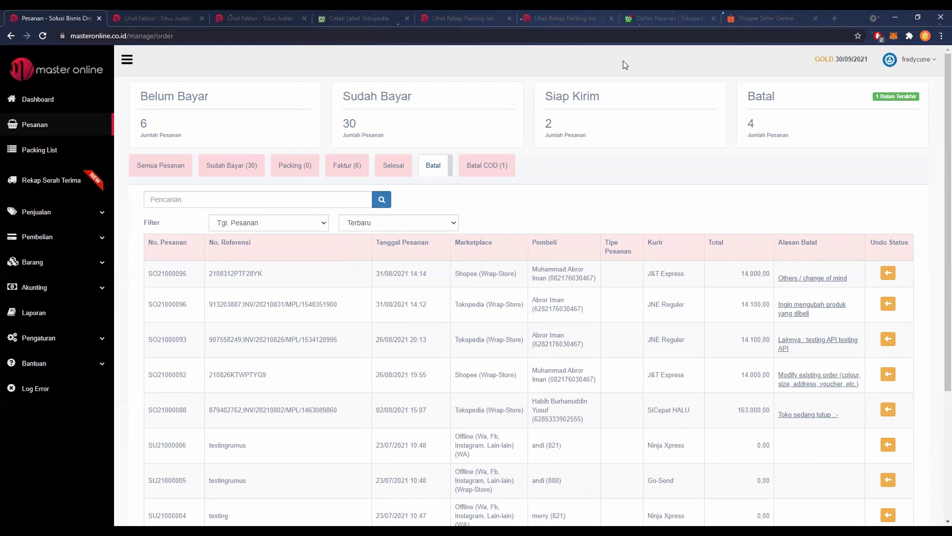
left_click(489, 165)
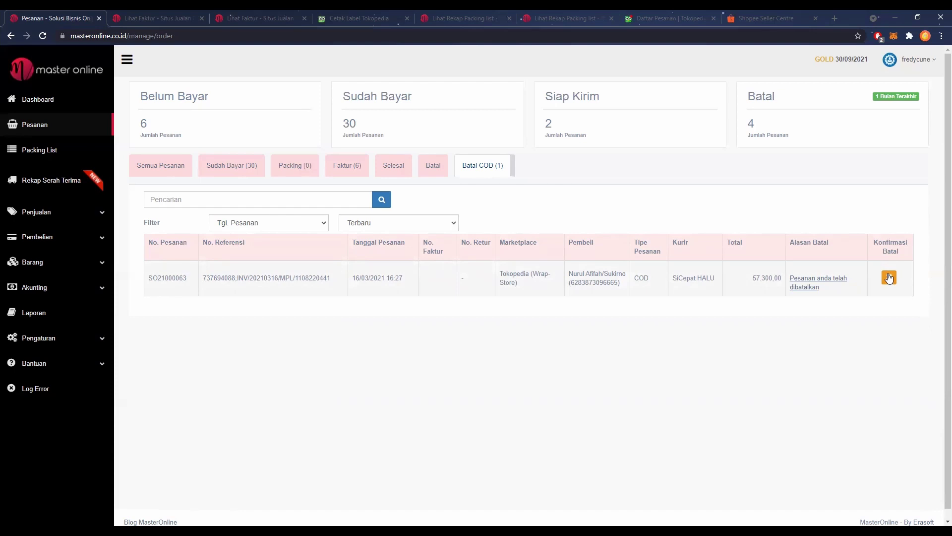
Step: Sort the Batal COD orders by Tgl. Pesanan with Terlama first
left_click(255, 223)
left_click(369, 226)
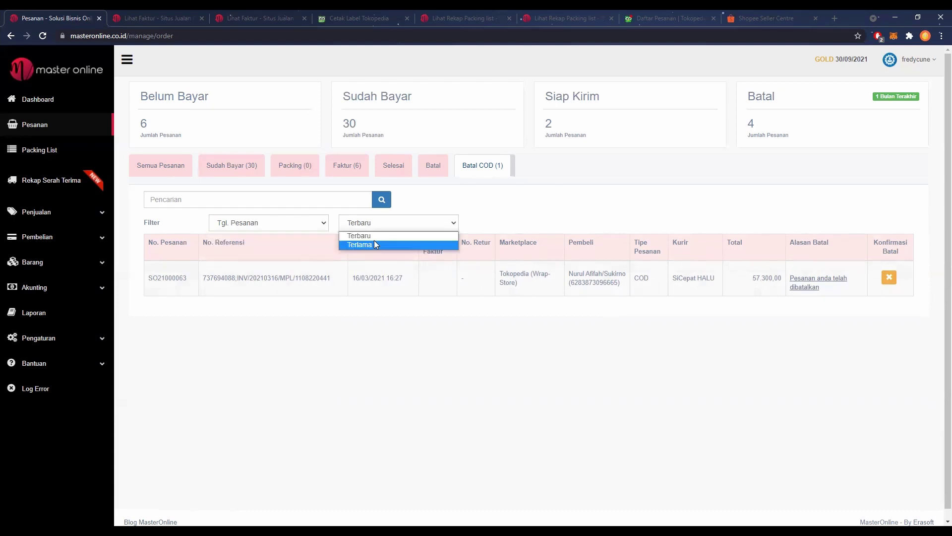
left_click(374, 240)
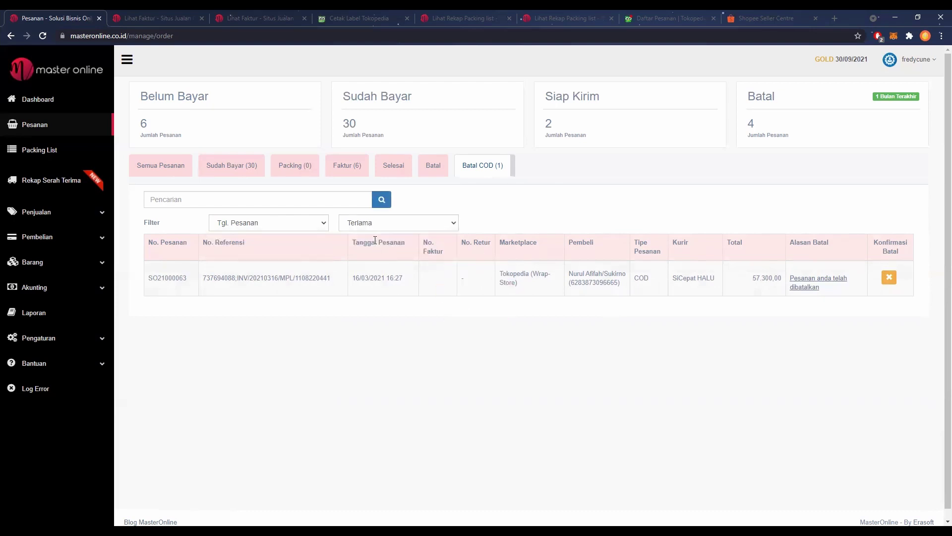